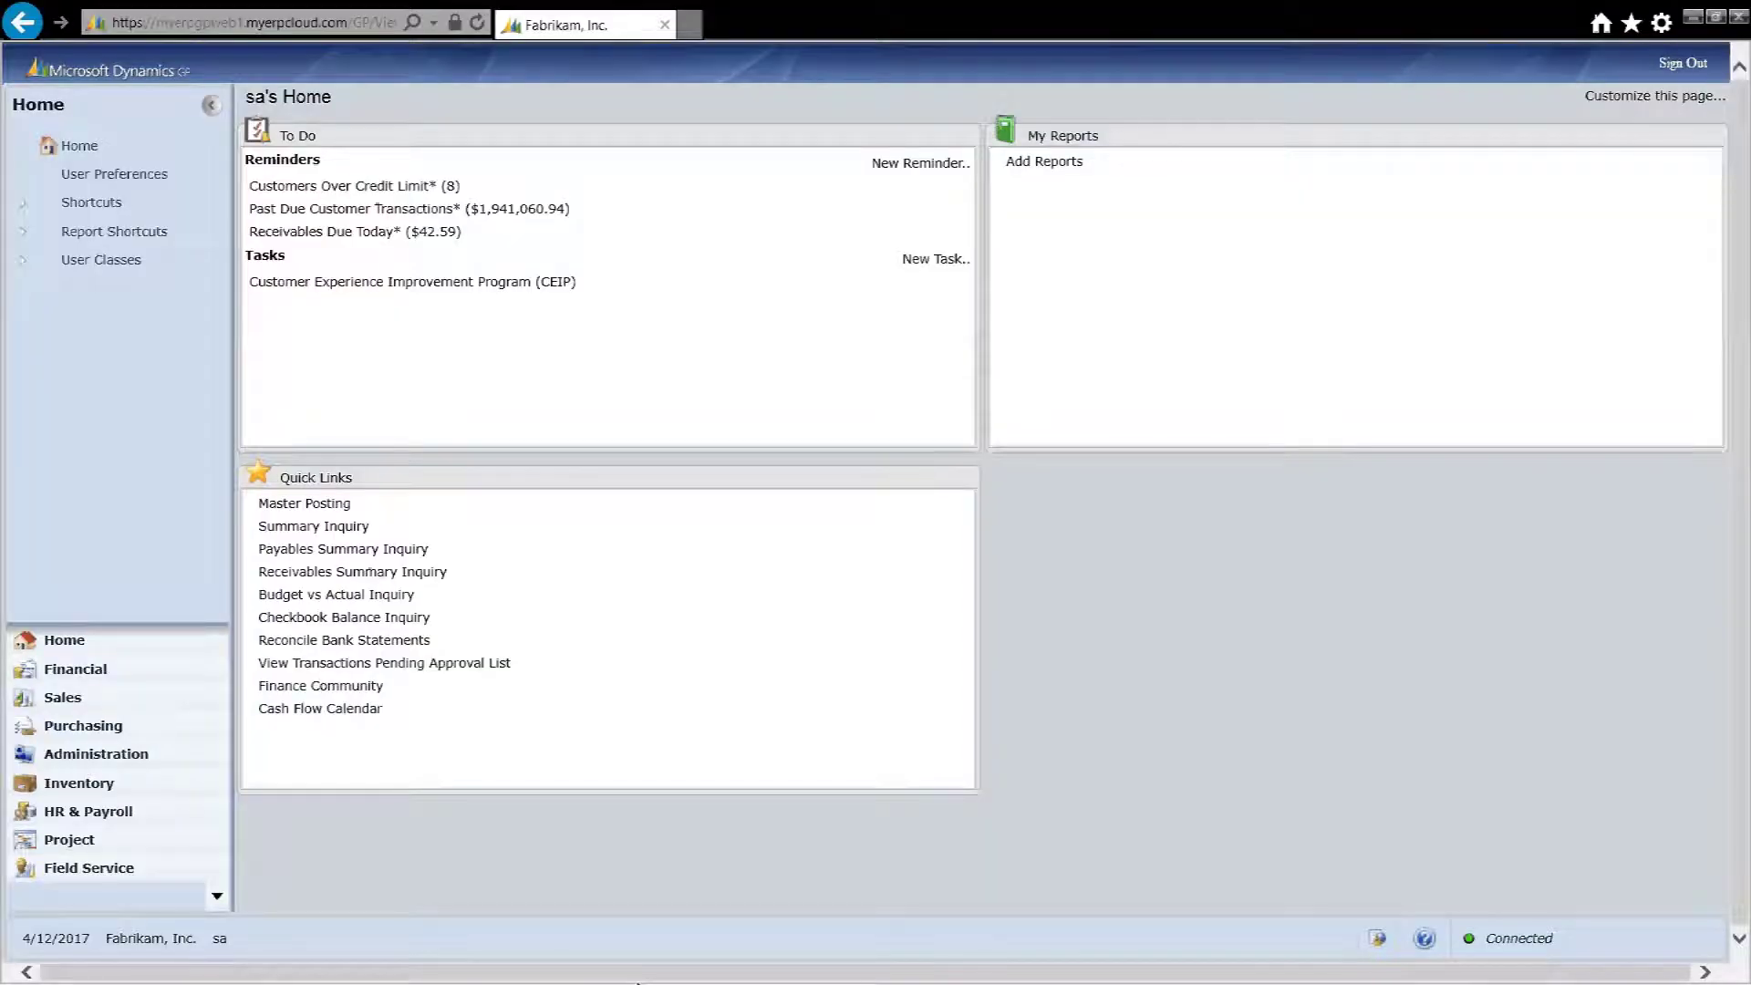
Open SmartList from the Reports pane of the Administration page.
{"action": "left_click", "coordinate": [125, 764]}
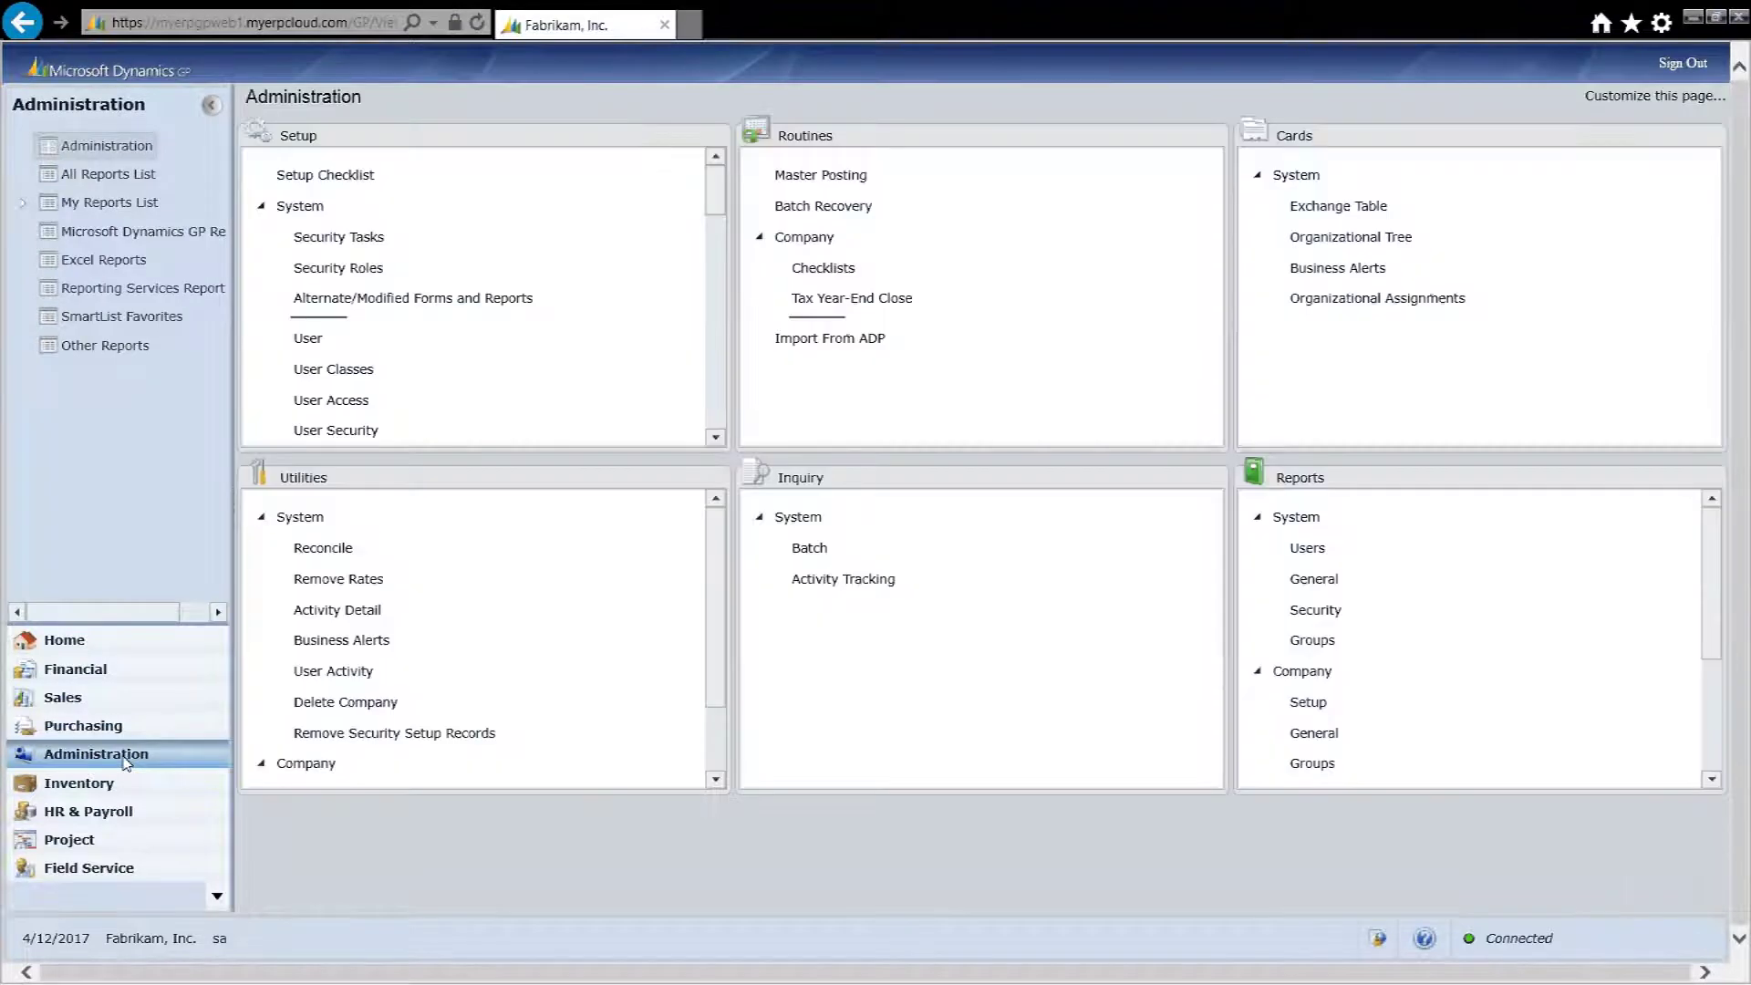
{"action": "scroll", "coordinate": [1534, 769], "scroll_direction": "down", "scroll_amount": 3}
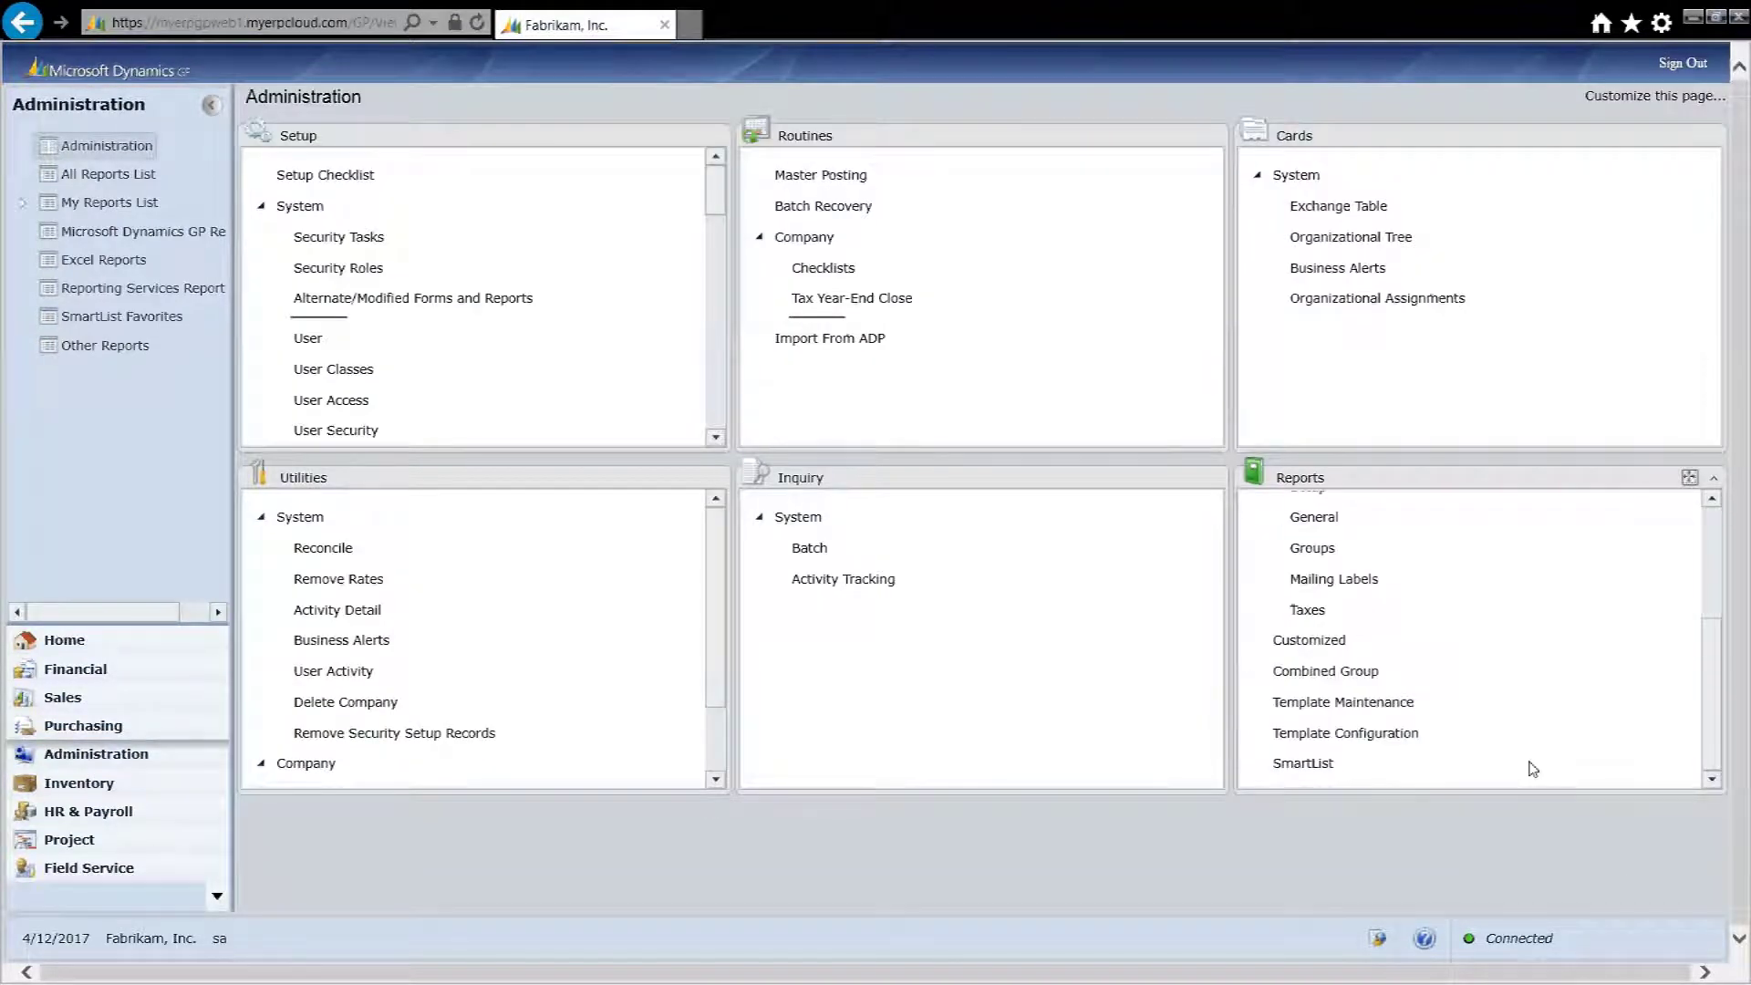
{"action": "left_click", "coordinate": [1313, 763]}
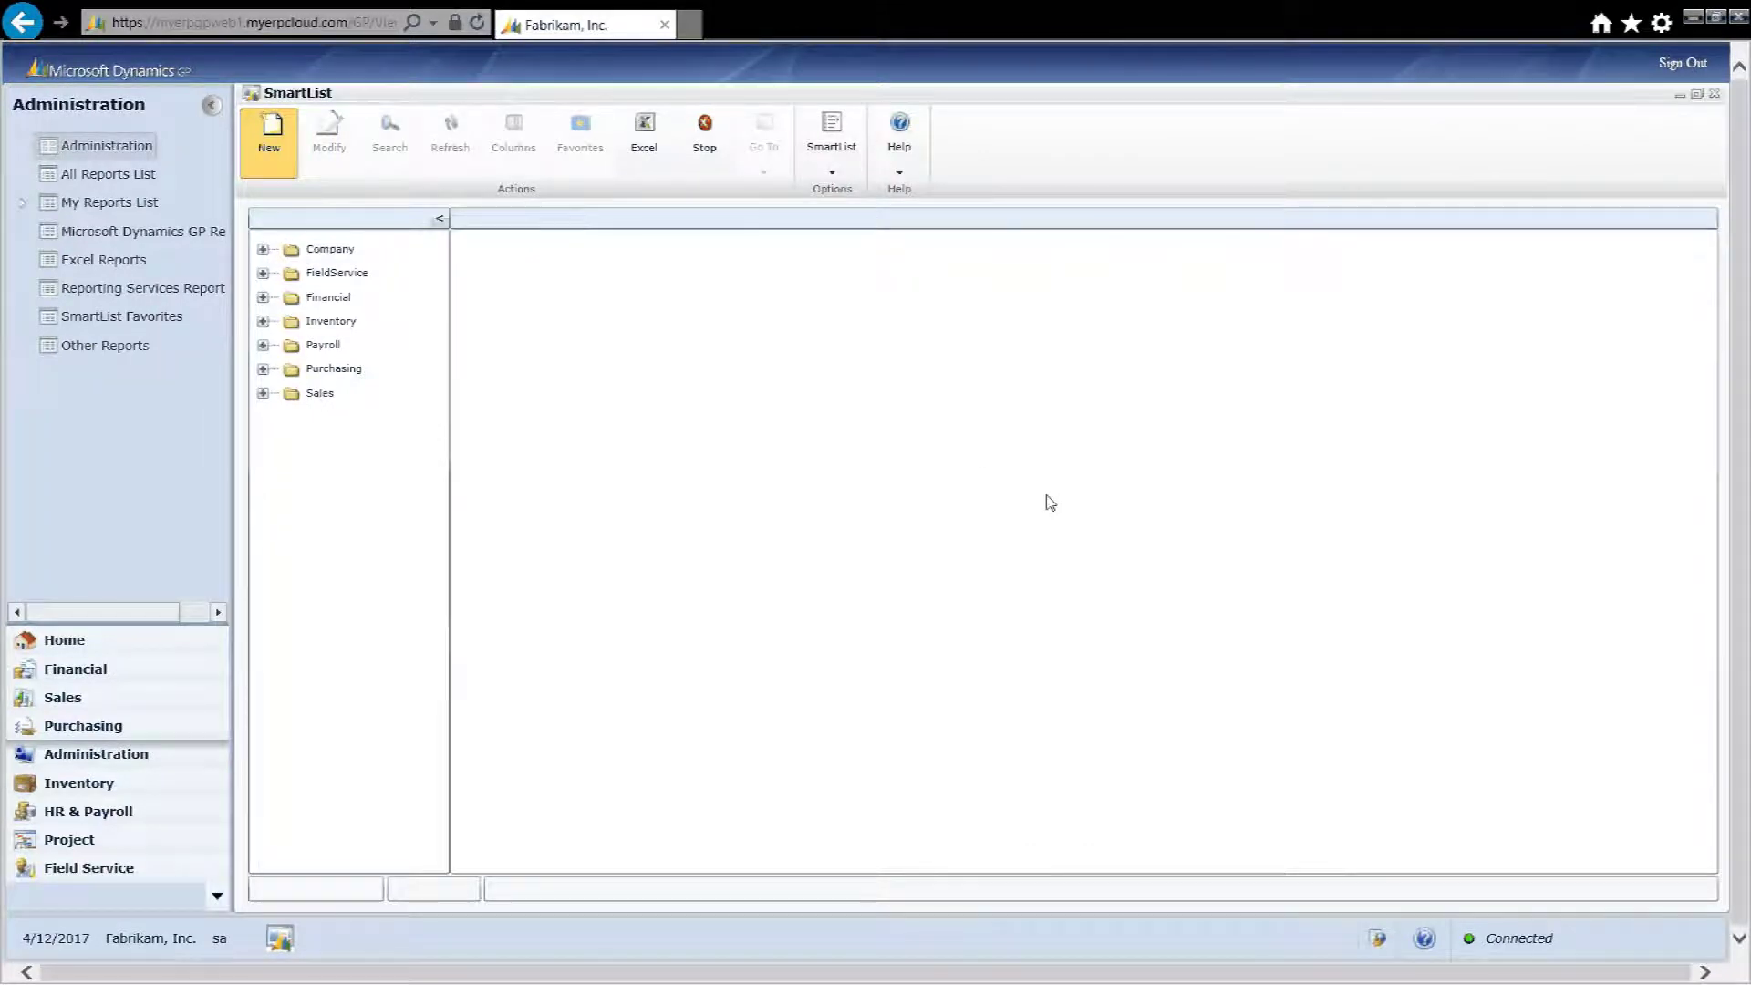
Load the default * list under Purchasing > Vendors, showing all 103 vendors.
{"action": "left_click", "coordinate": [263, 369]}
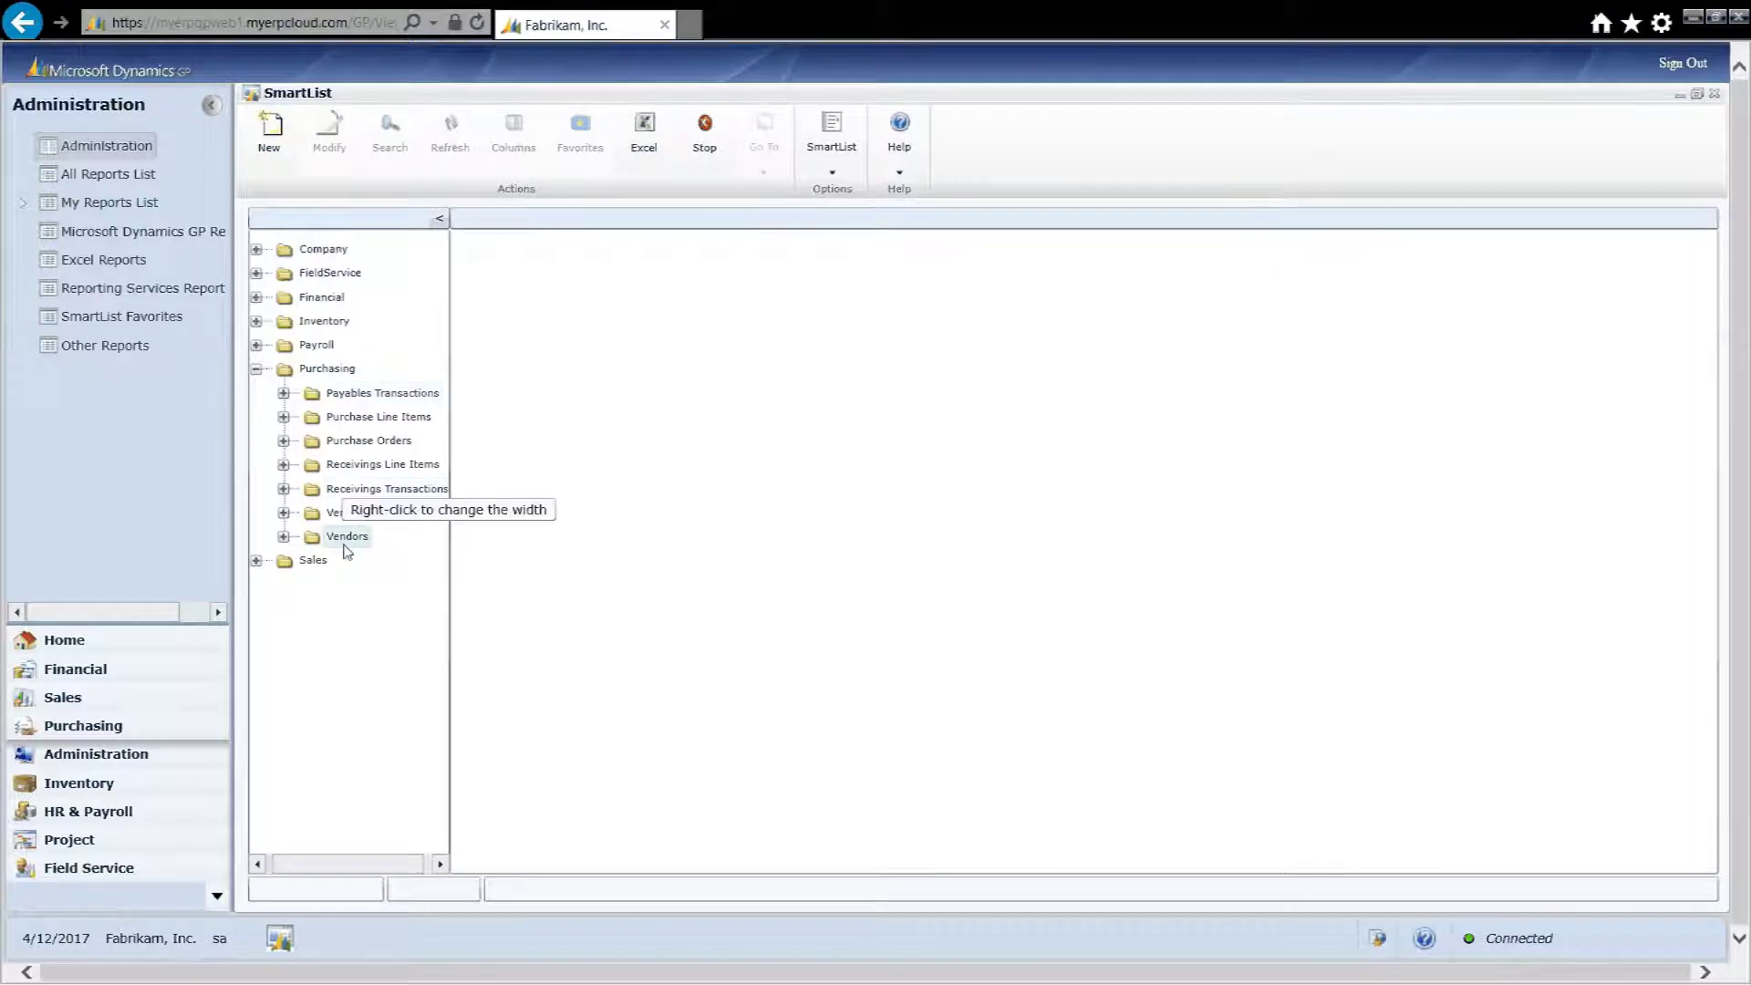
{"action": "left_click", "coordinate": [284, 538]}
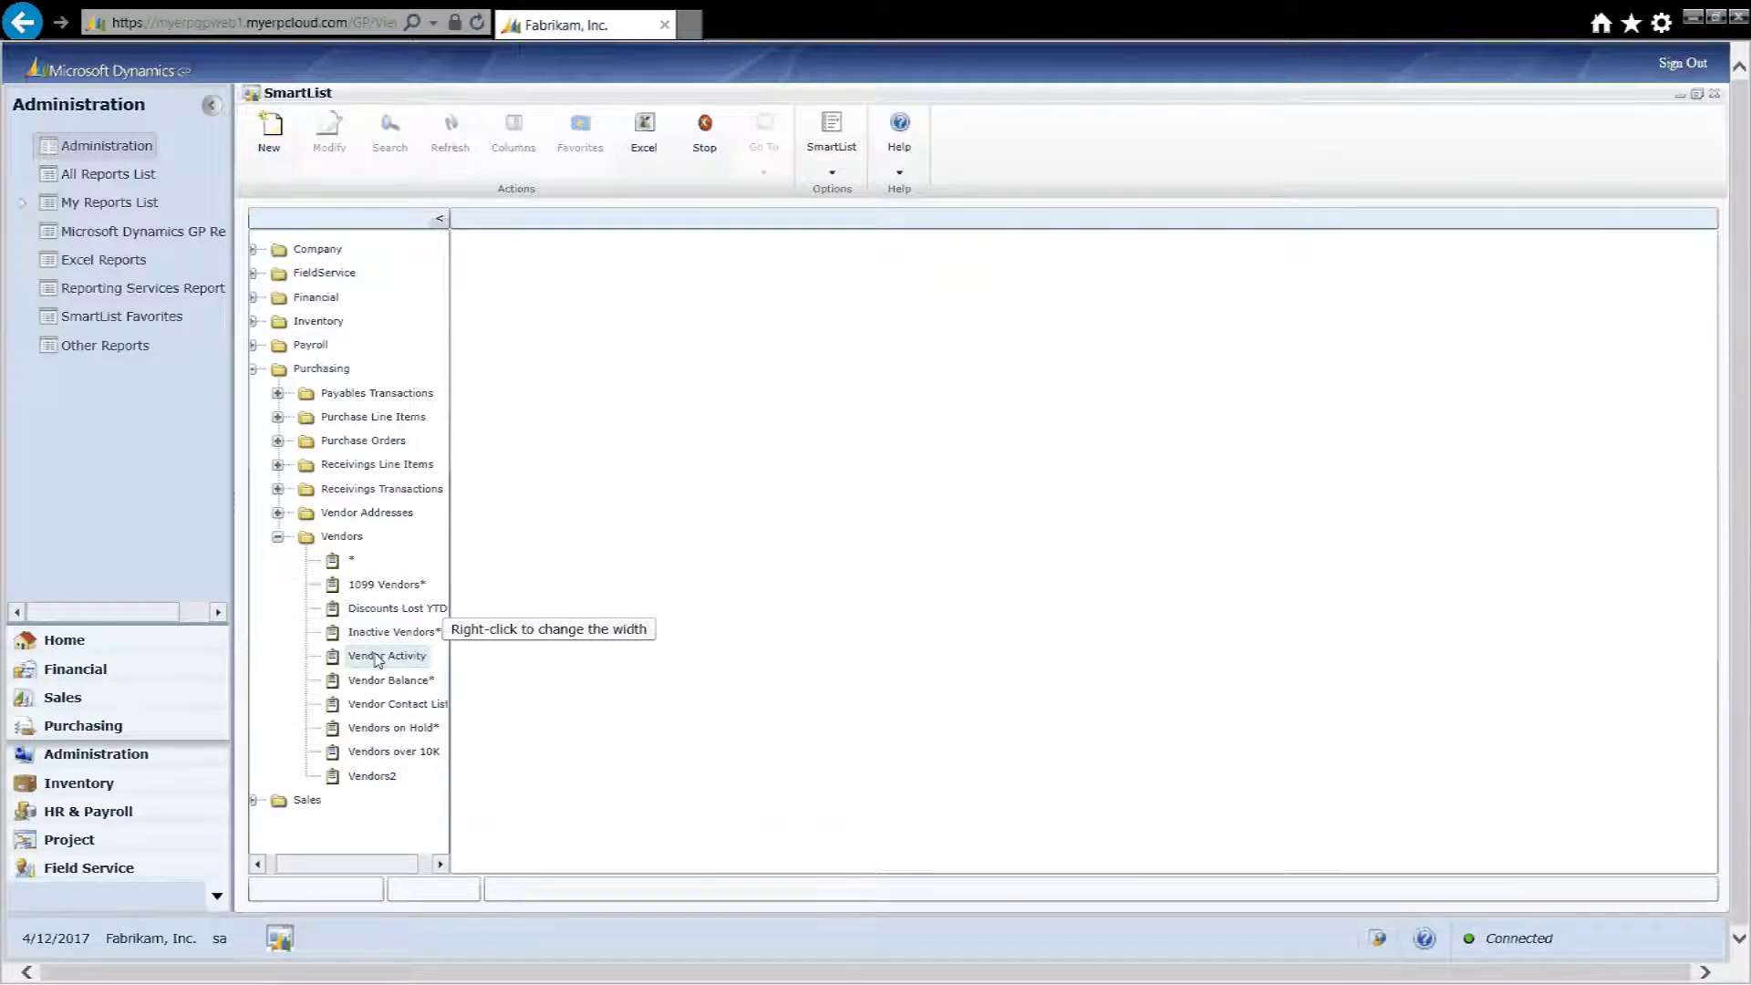
{"action": "left_click", "coordinate": [336, 567]}
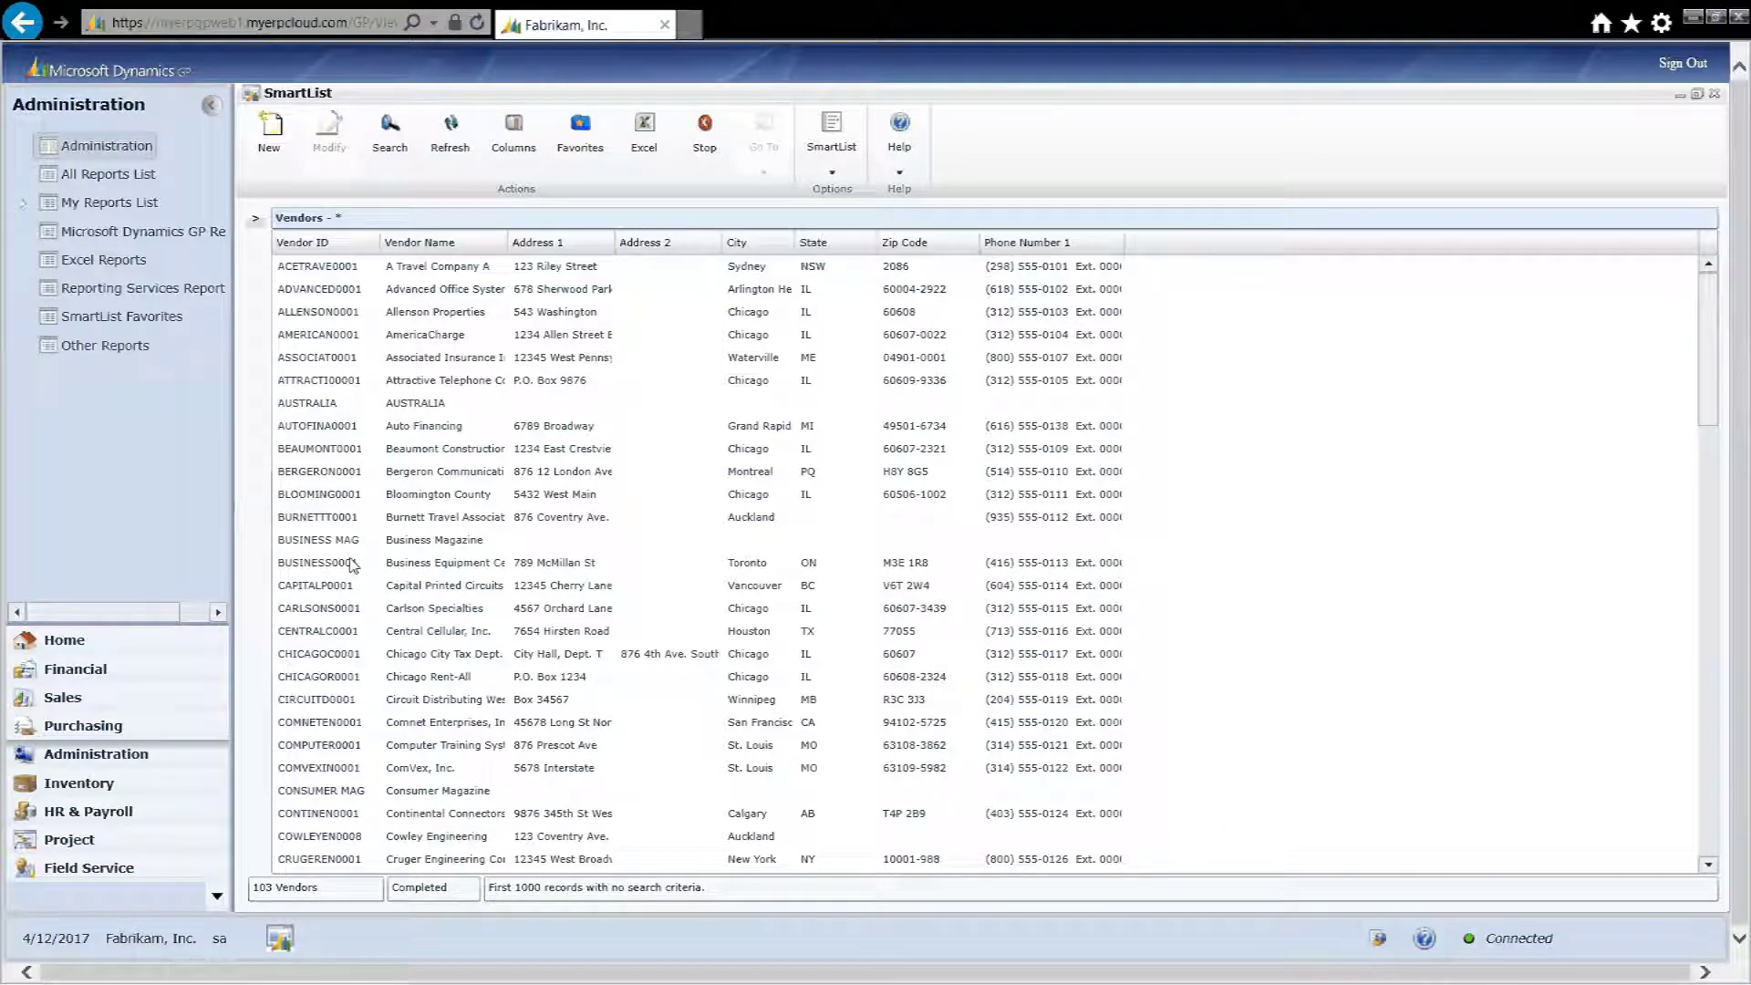
{"action": "left_click", "coordinate": [456, 402]}
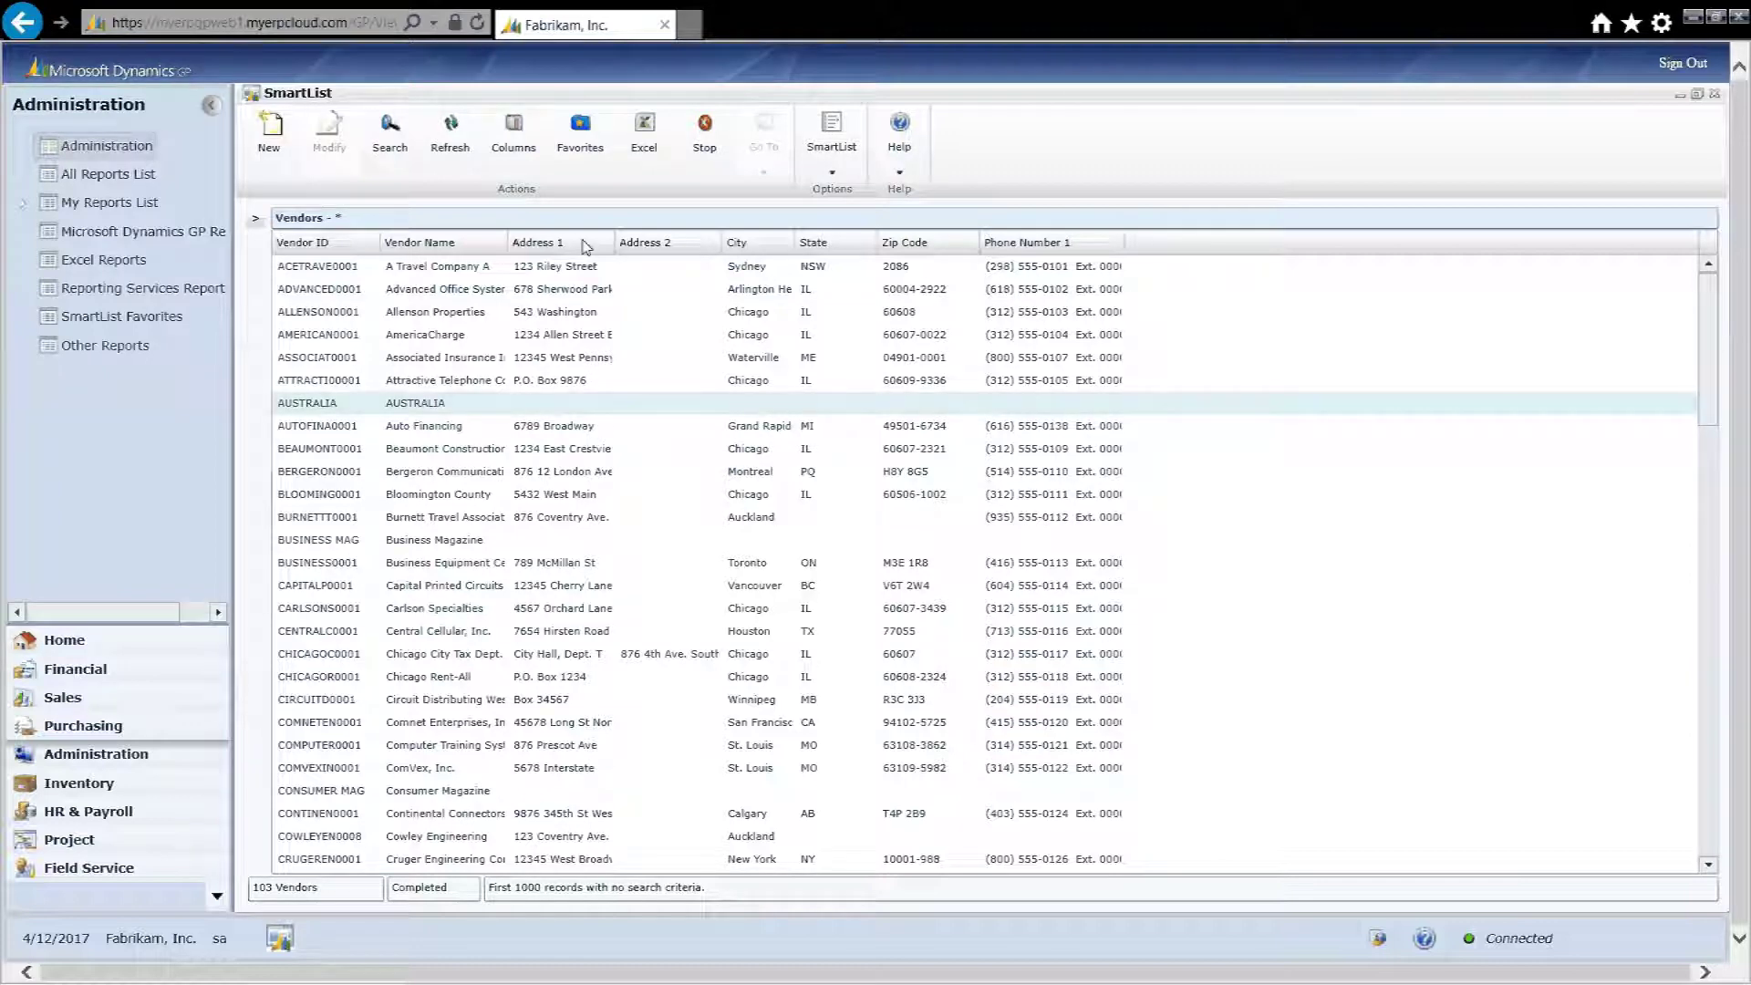
Add the Current Balance field as a column and move it ahead of Vendor ID.
{"action": "left_click", "coordinate": [522, 135]}
{"action": "left_click", "coordinate": [518, 139]}
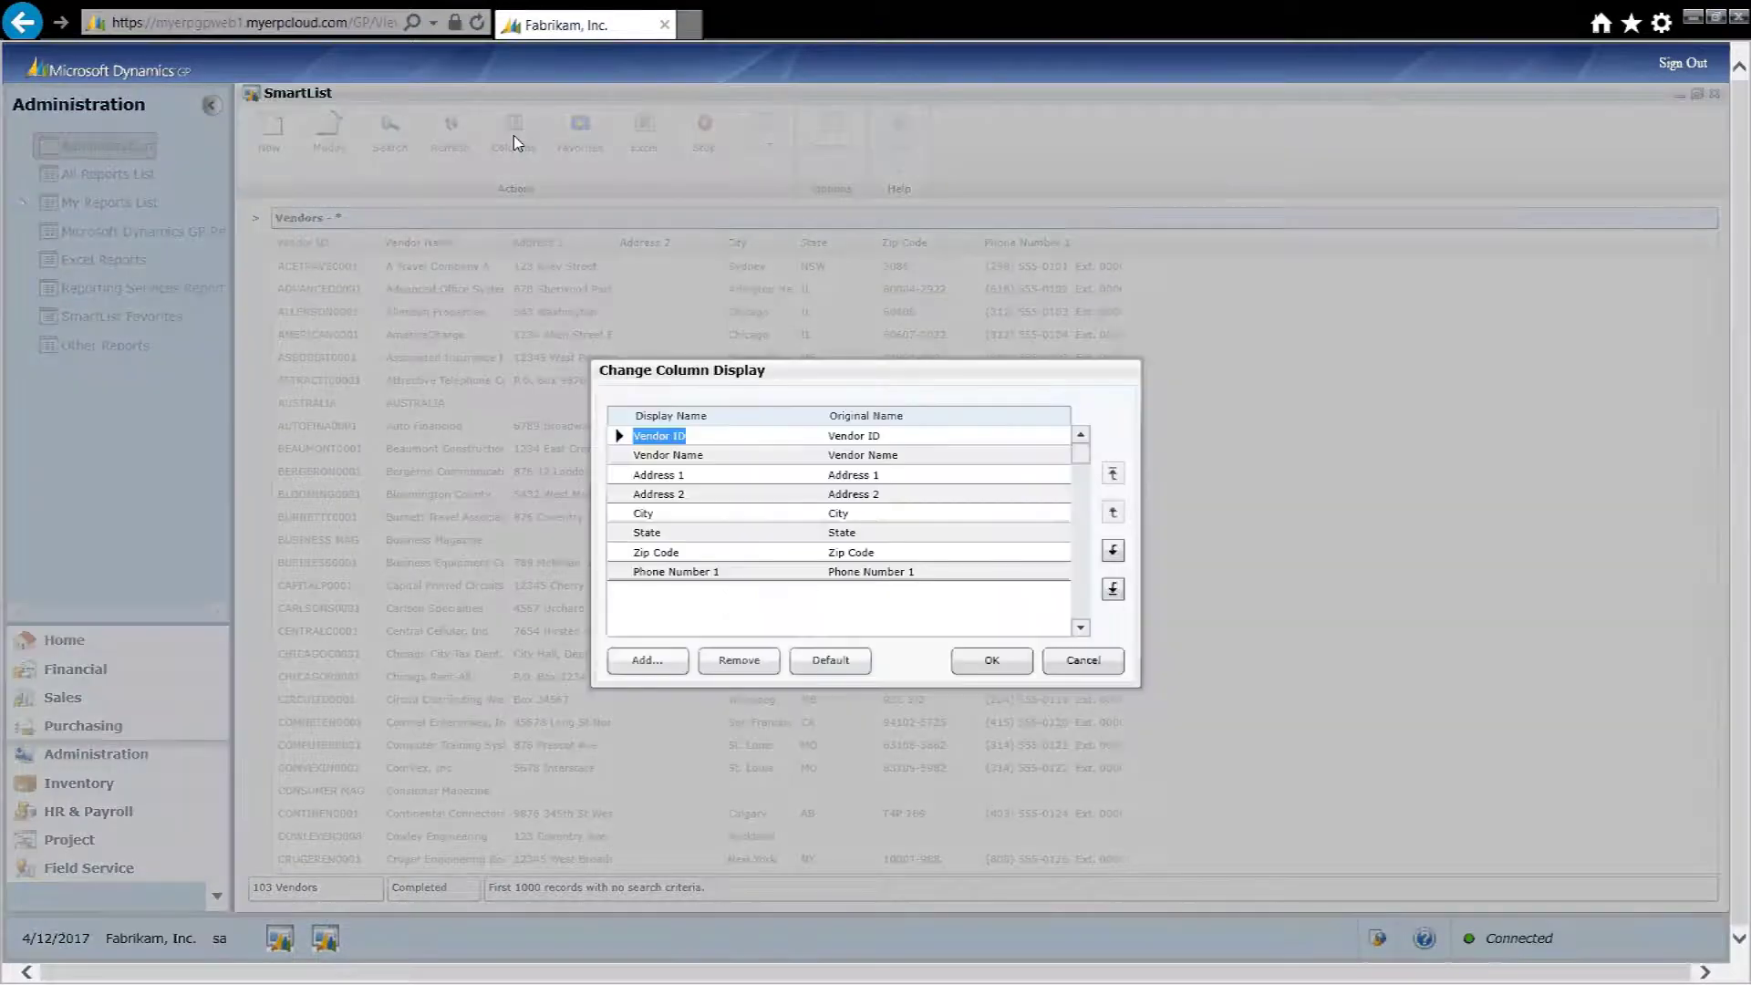
{"action": "left_click", "coordinate": [648, 660]}
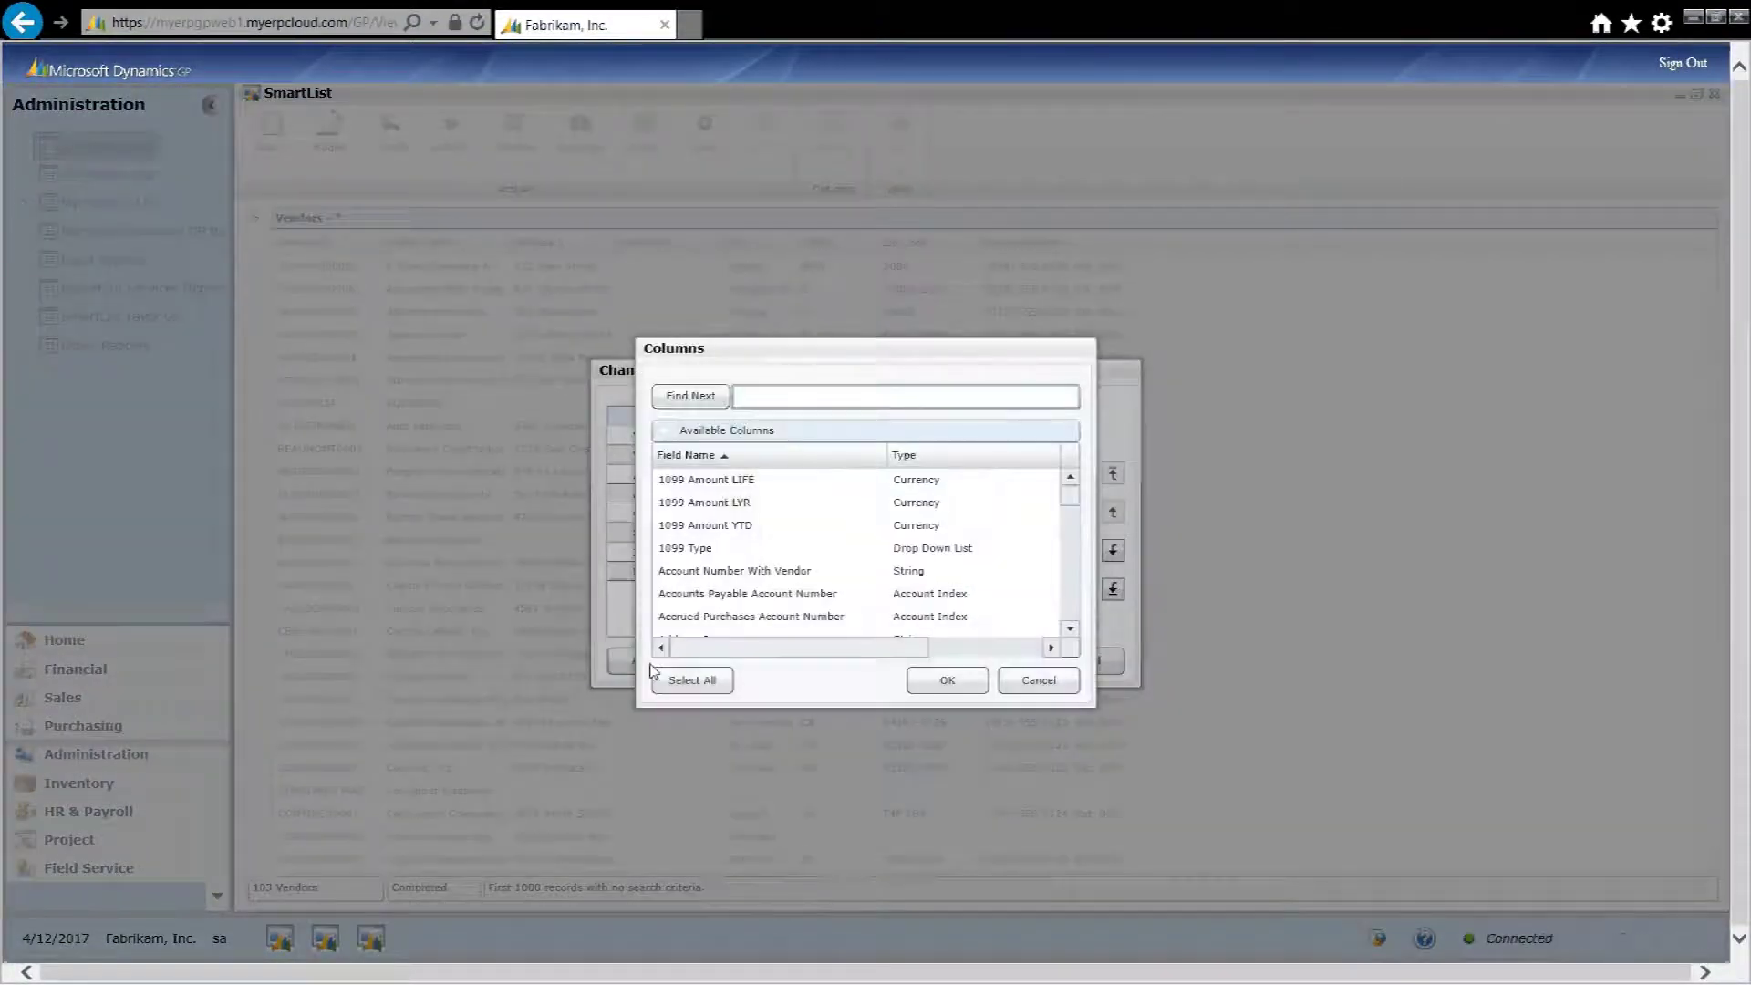
{"action": "scroll", "coordinate": [1073, 616], "scroll_direction": "down", "scroll_amount": 3}
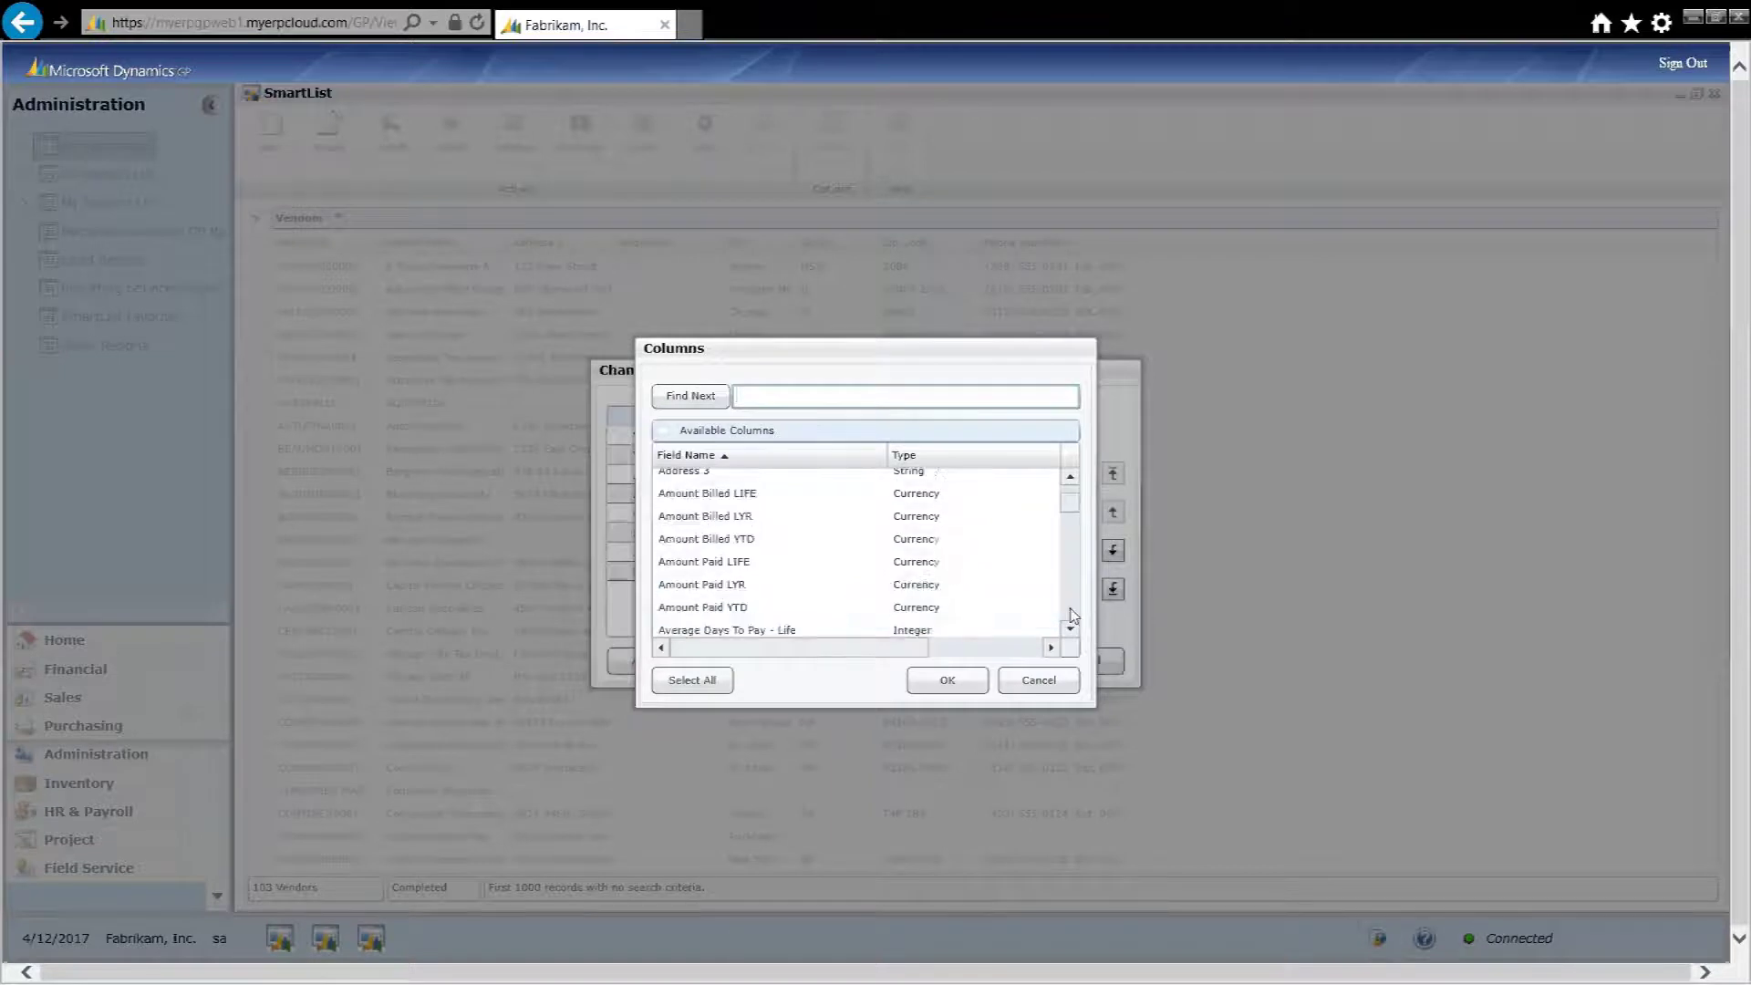
{"action": "scroll", "coordinate": [1072, 616], "scroll_direction": "down", "scroll_amount": 3}
{"action": "scroll", "coordinate": [1072, 616], "scroll_direction": "down", "scroll_amount": 3}
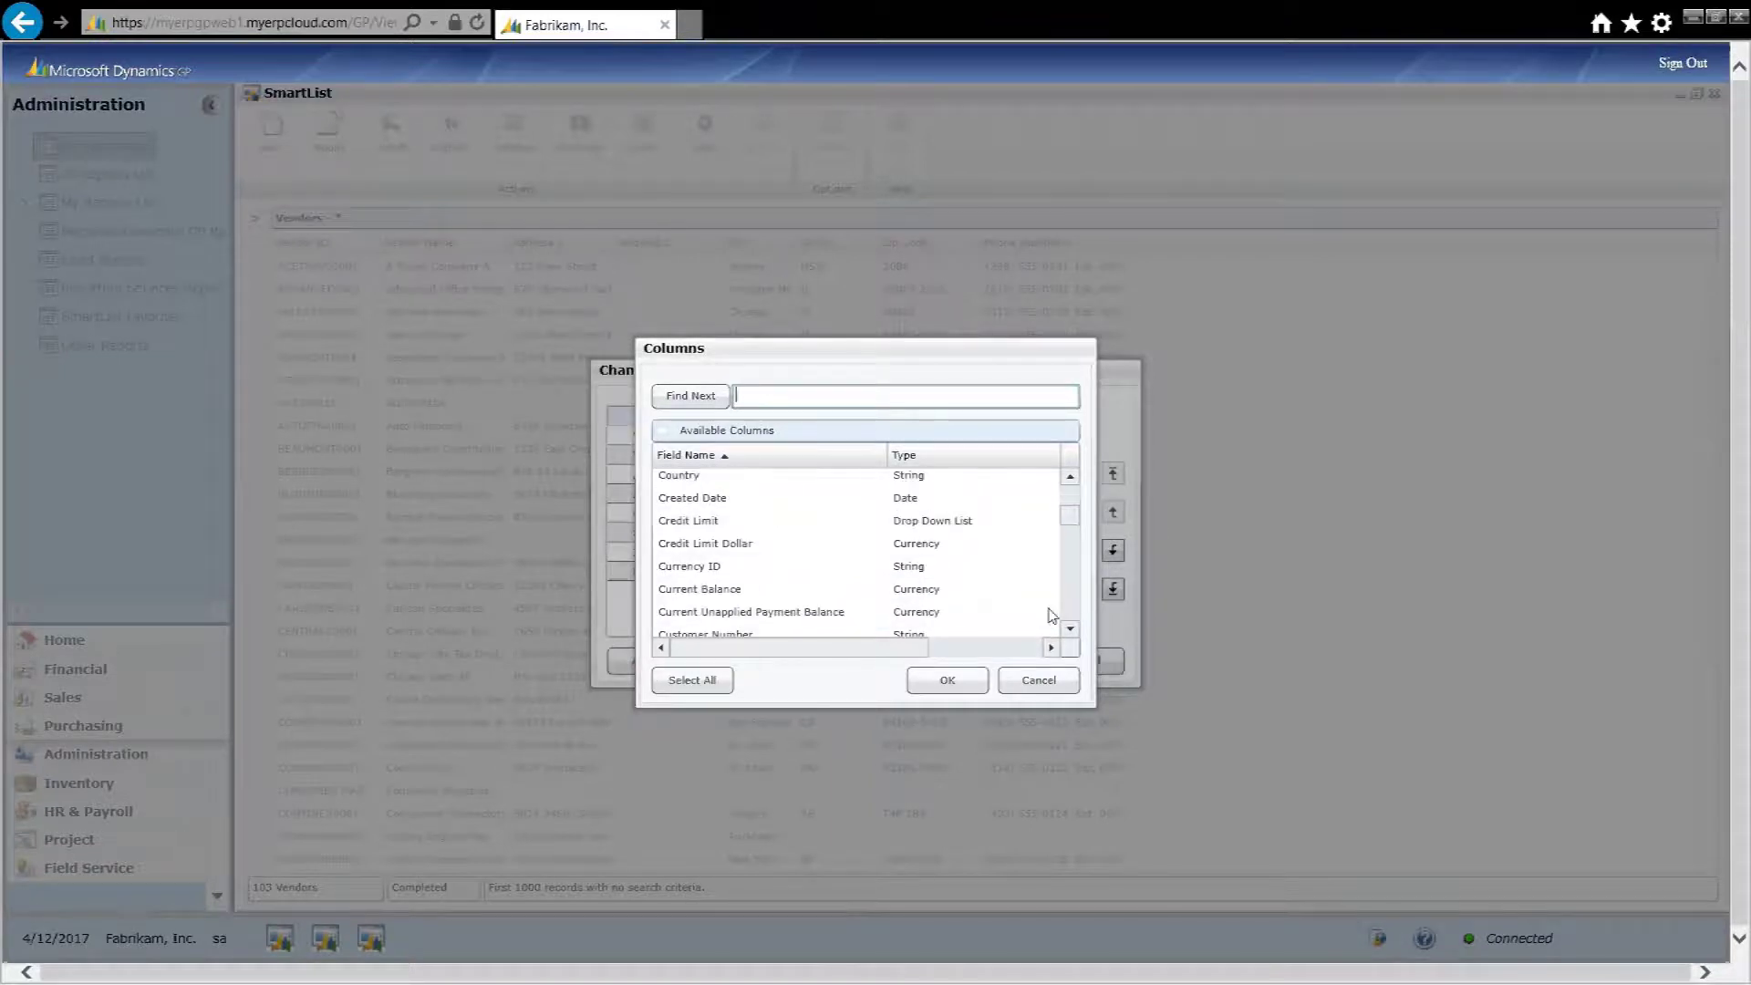
{"action": "left_click", "coordinate": [679, 591]}
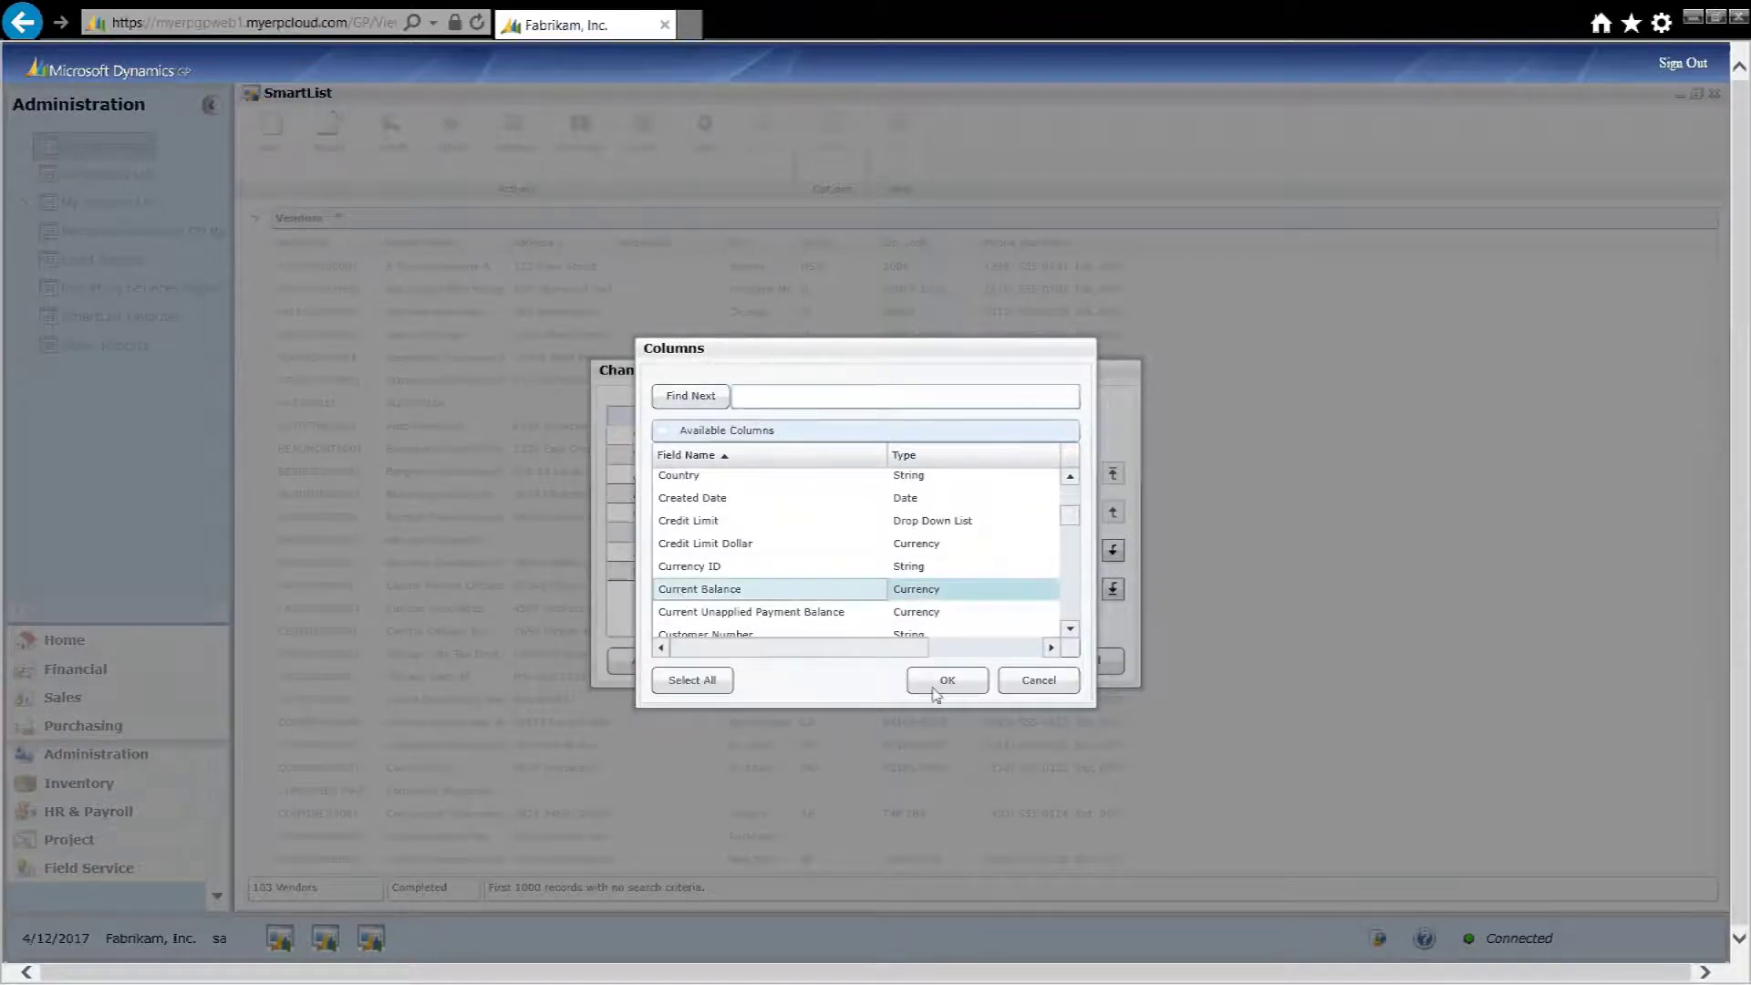
{"action": "left_click", "coordinate": [945, 681]}
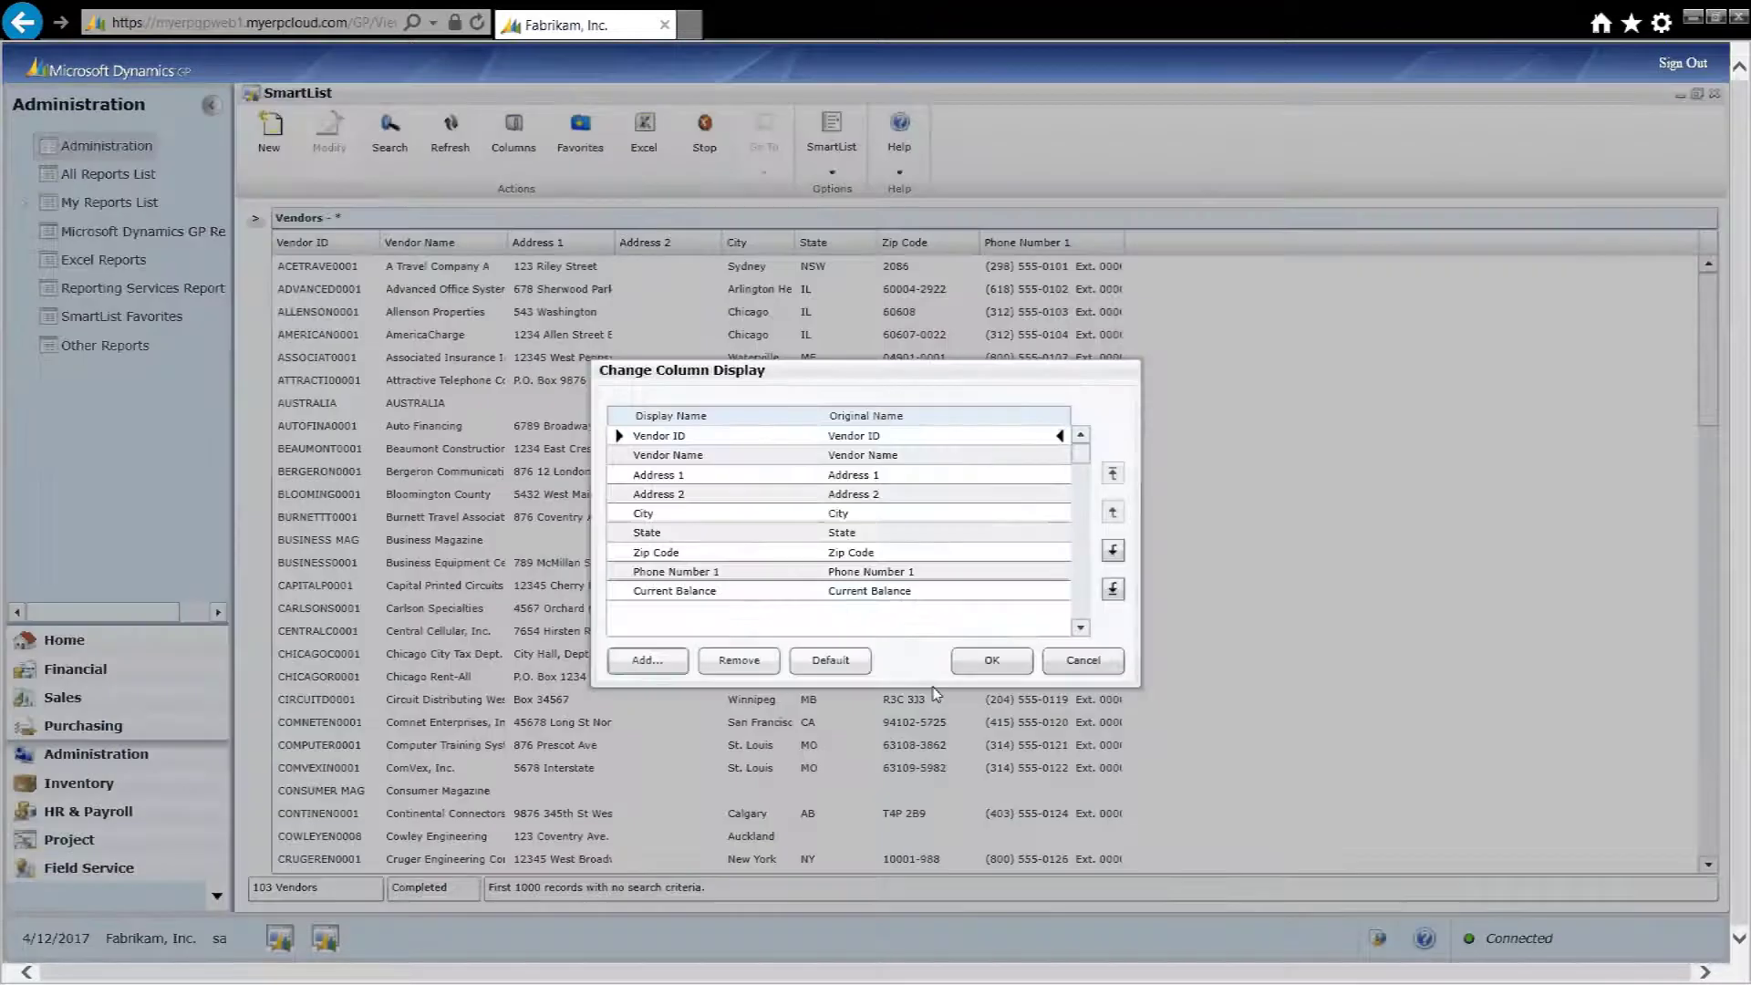
{"action": "left_click", "coordinate": [799, 599]}
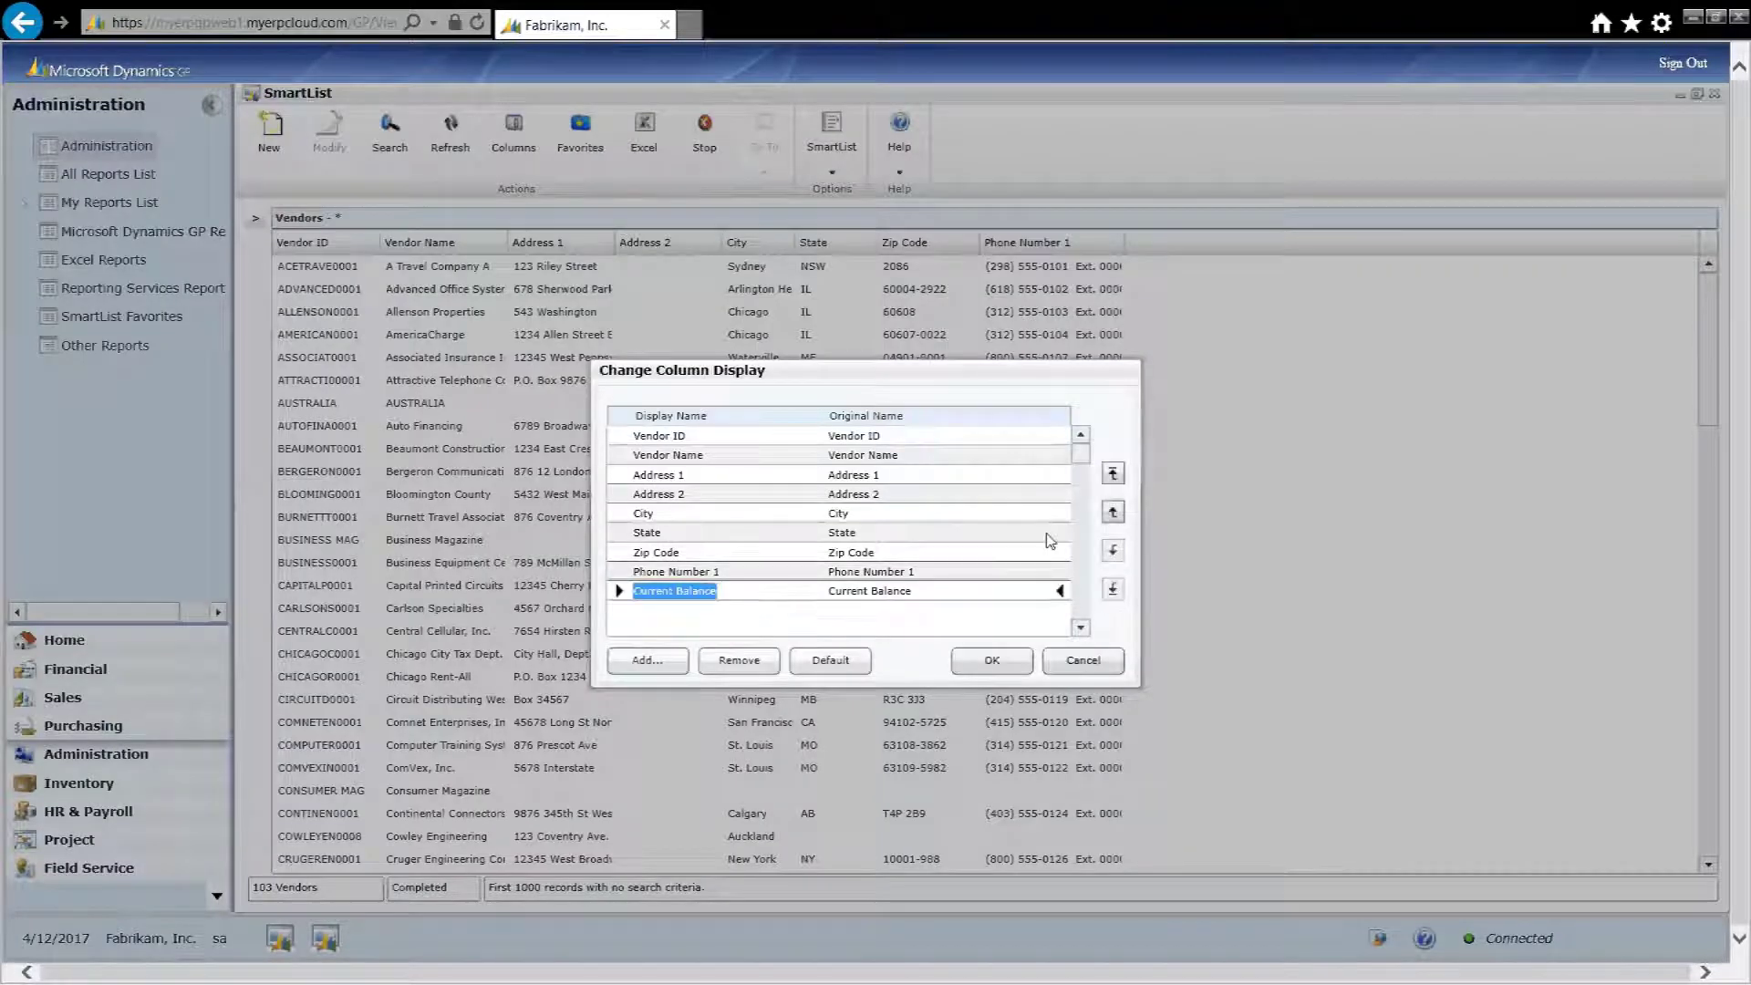
{"action": "left_click", "coordinate": [1113, 473]}
{"action": "left_click", "coordinate": [1001, 659]}
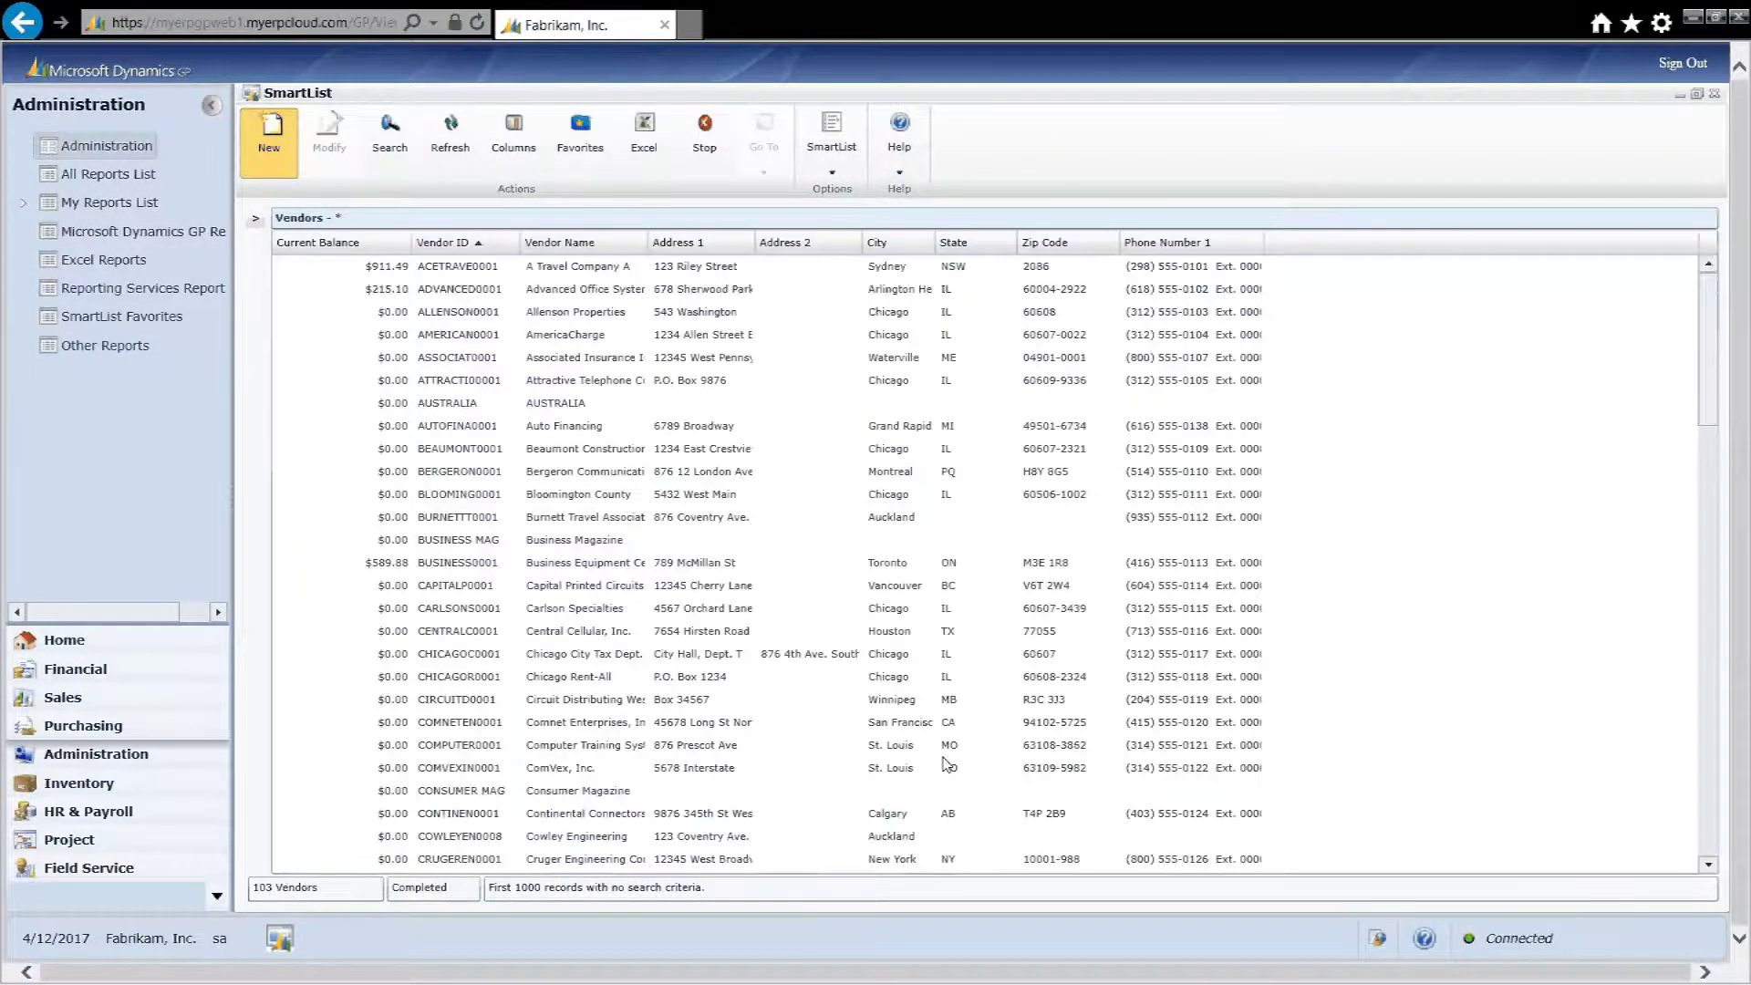
Sort vendors by Current Balance descending and check the top vendor BUSINESS0001's record.
{"action": "left_click", "coordinate": [362, 243]}
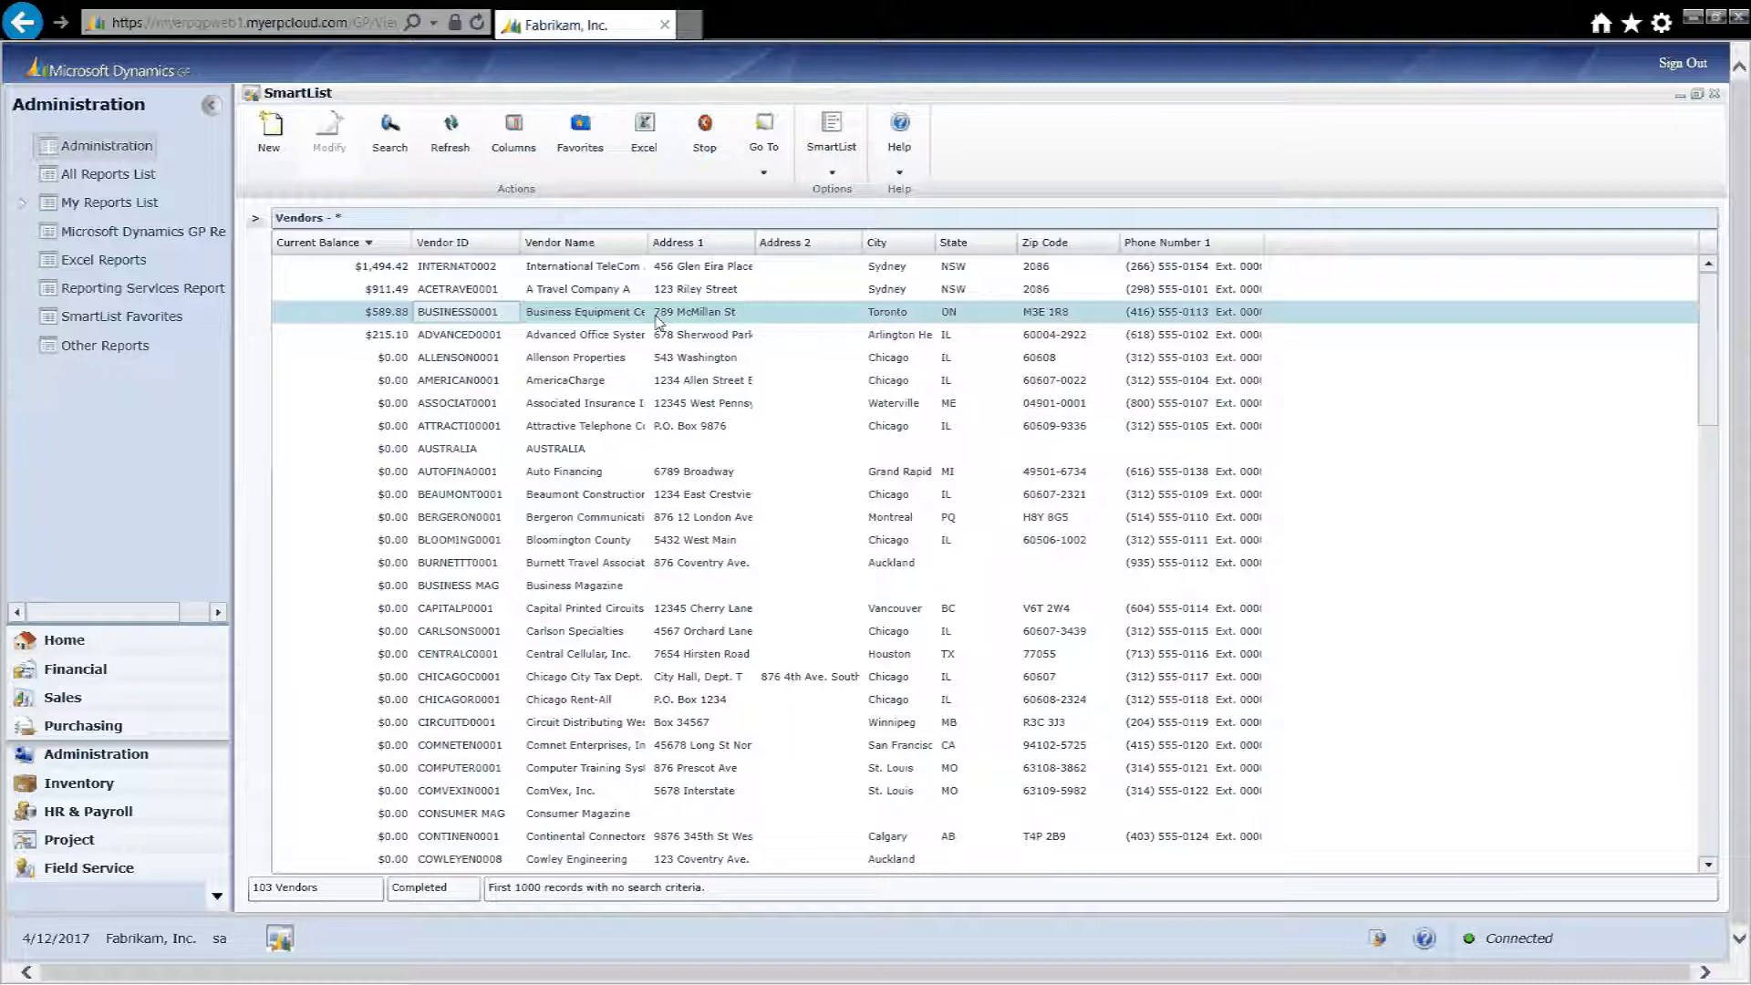
{"action": "double_click", "coordinate": [571, 315]}
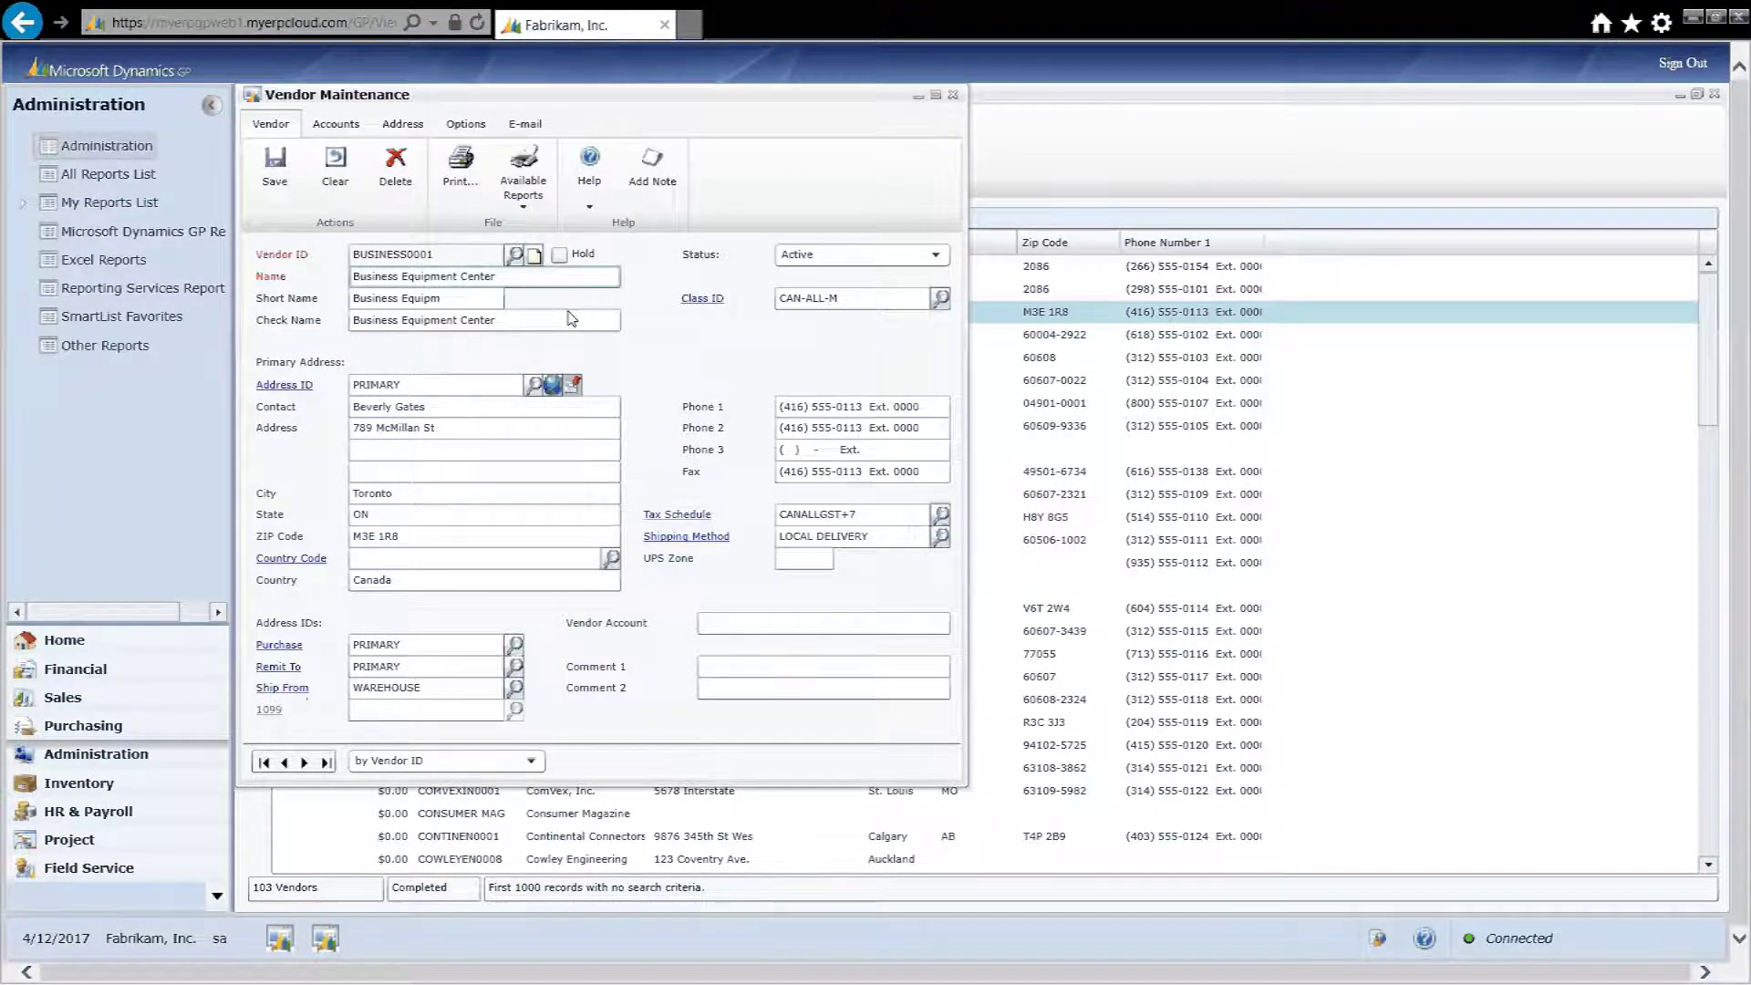
{"action": "left_click", "coordinate": [954, 95]}
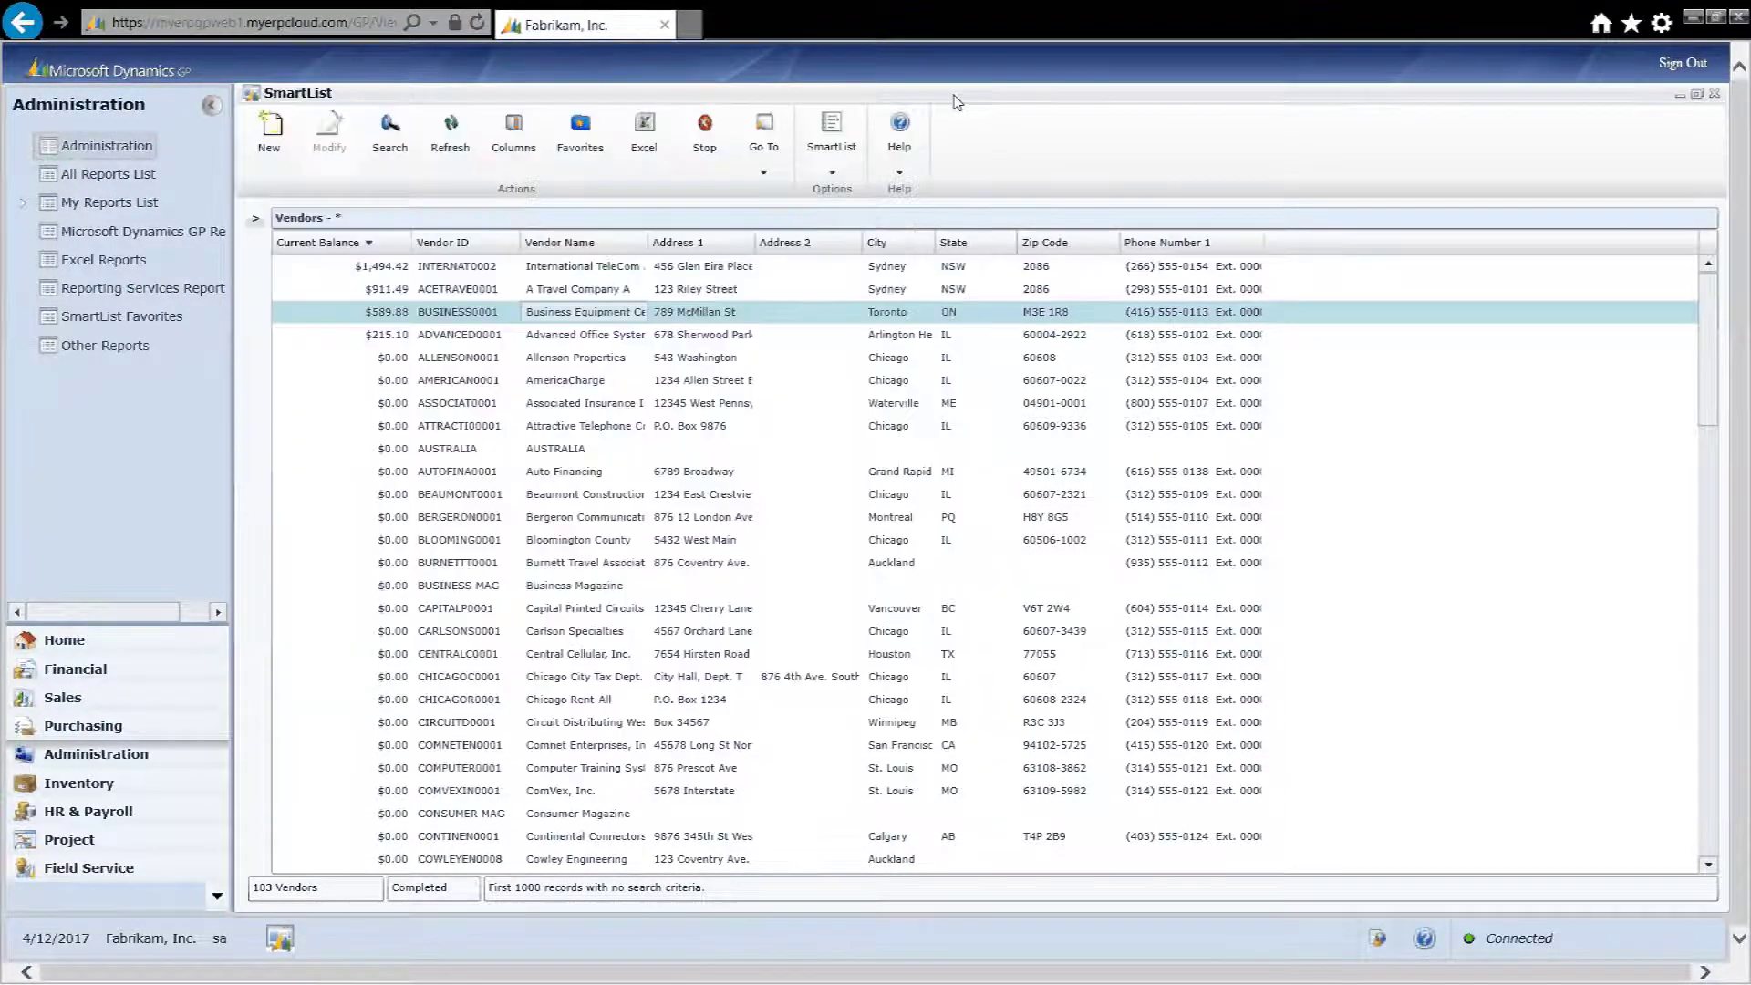
{"action": "left_click", "coordinate": [764, 172]}
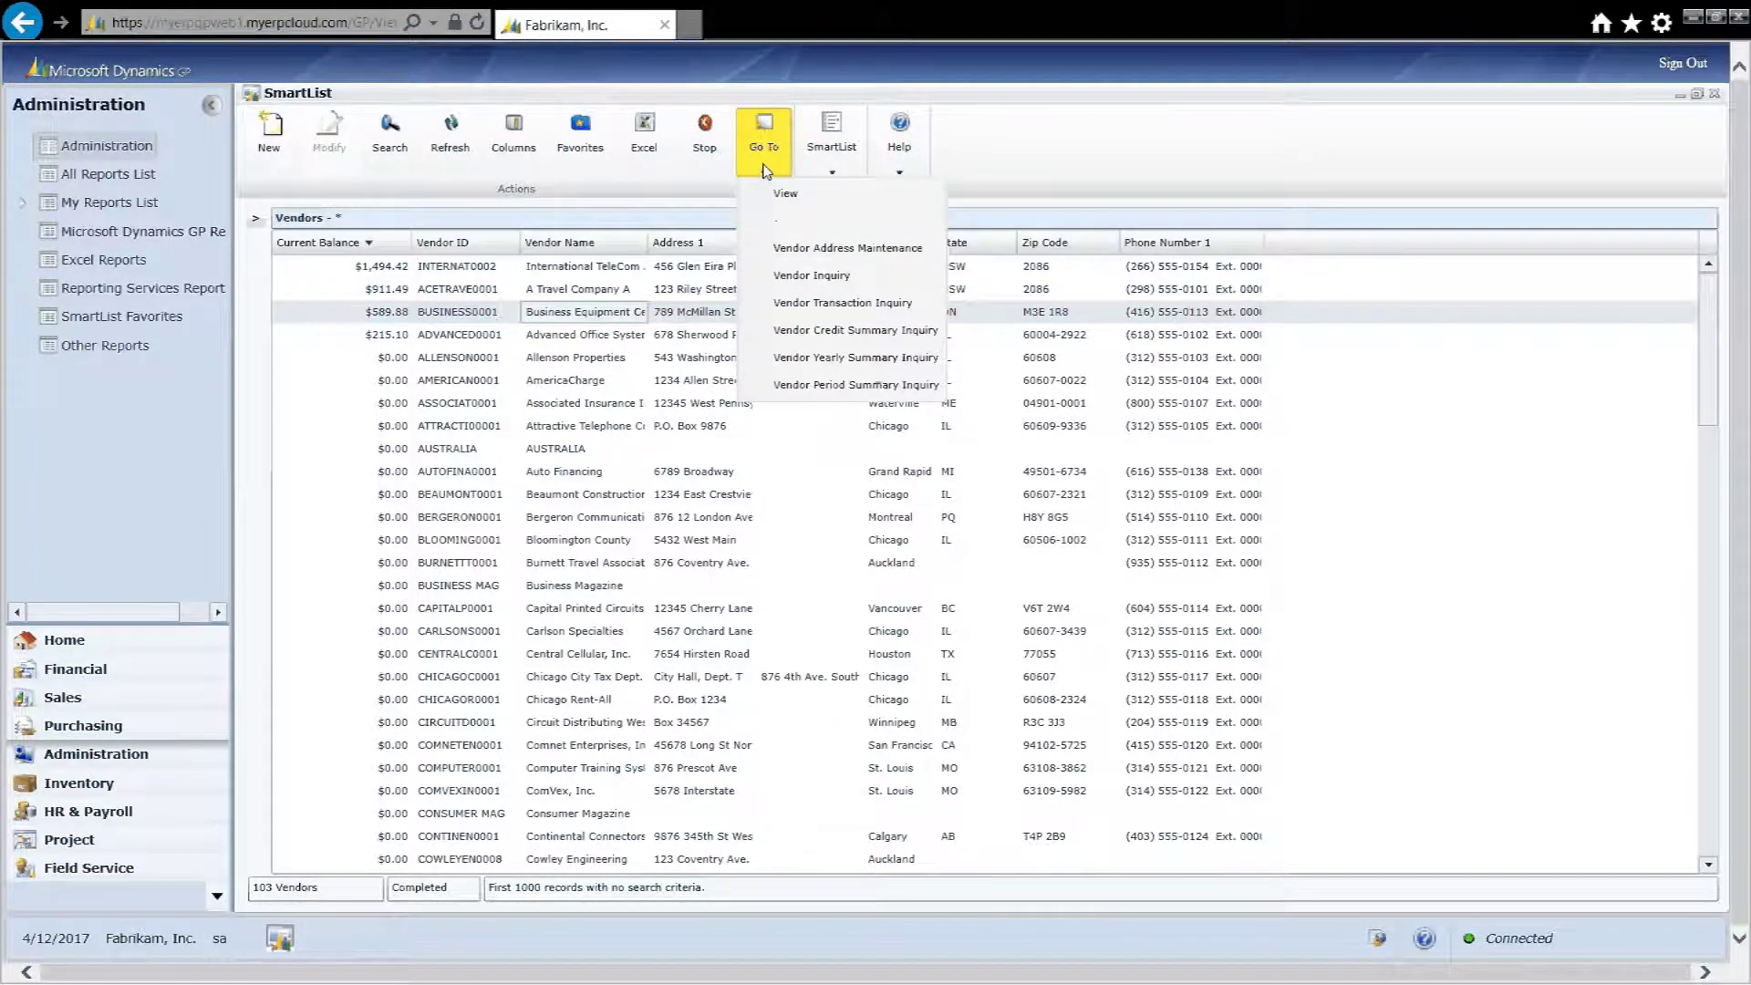
{"action": "left_click", "coordinate": [837, 330]}
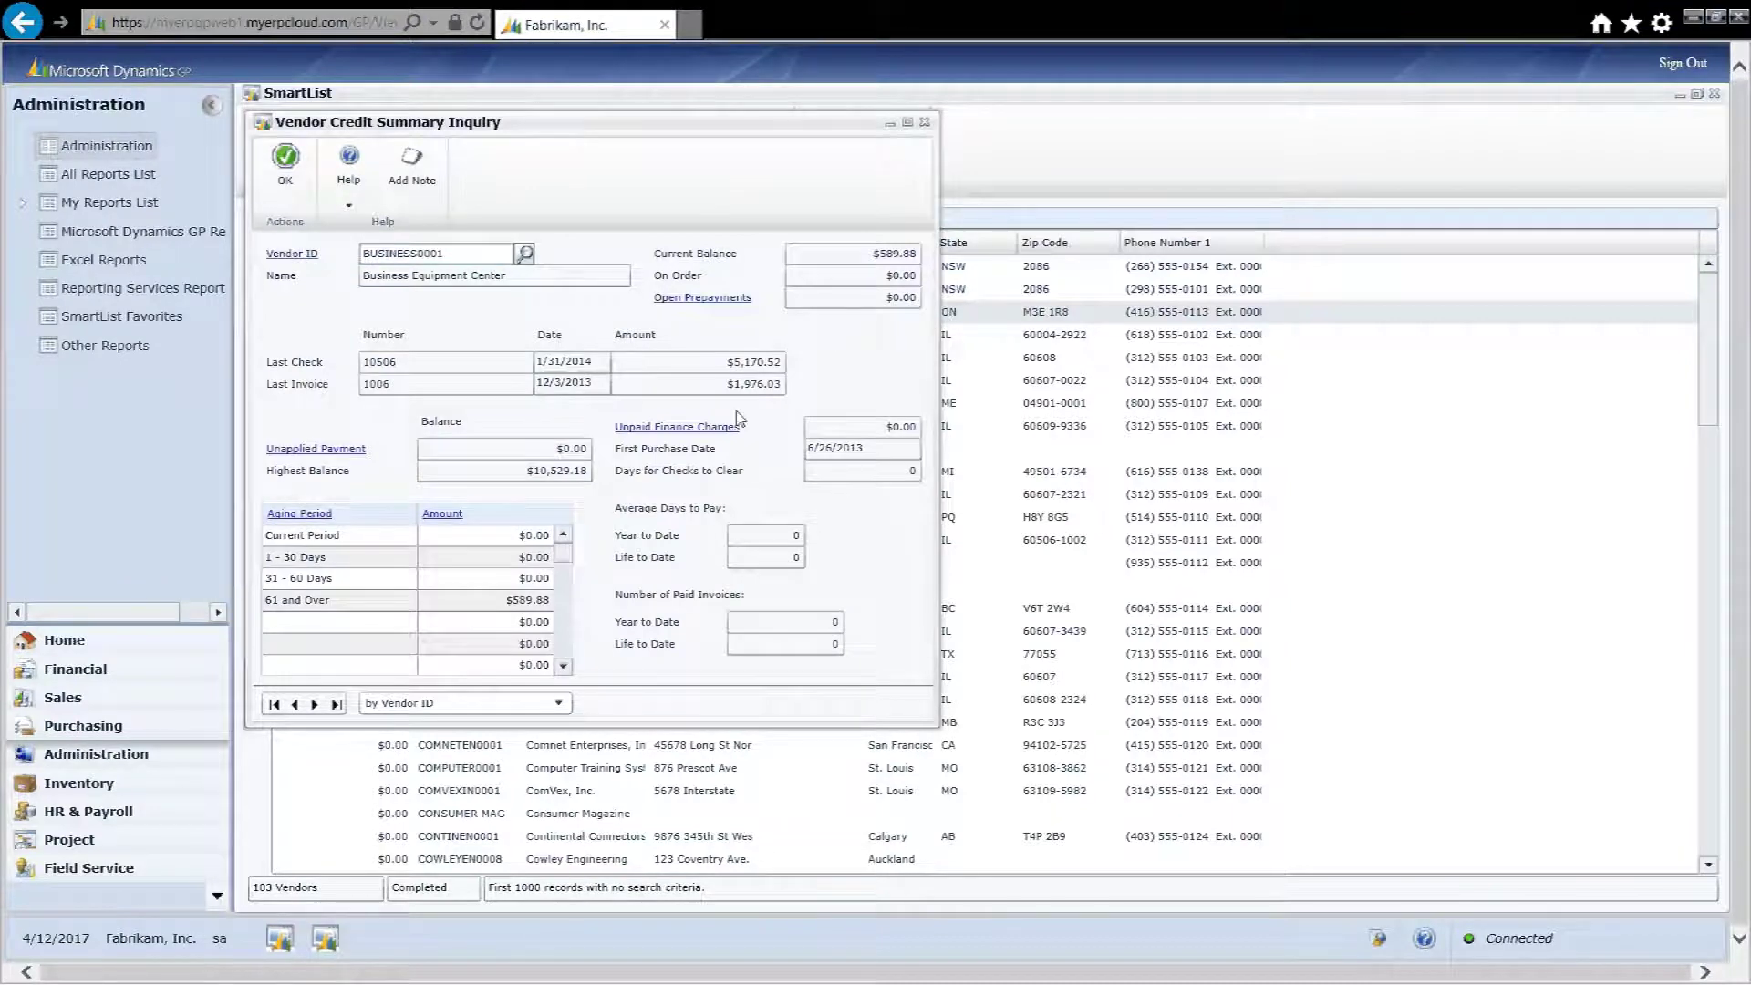
{"action": "left_click", "coordinate": [499, 602]}
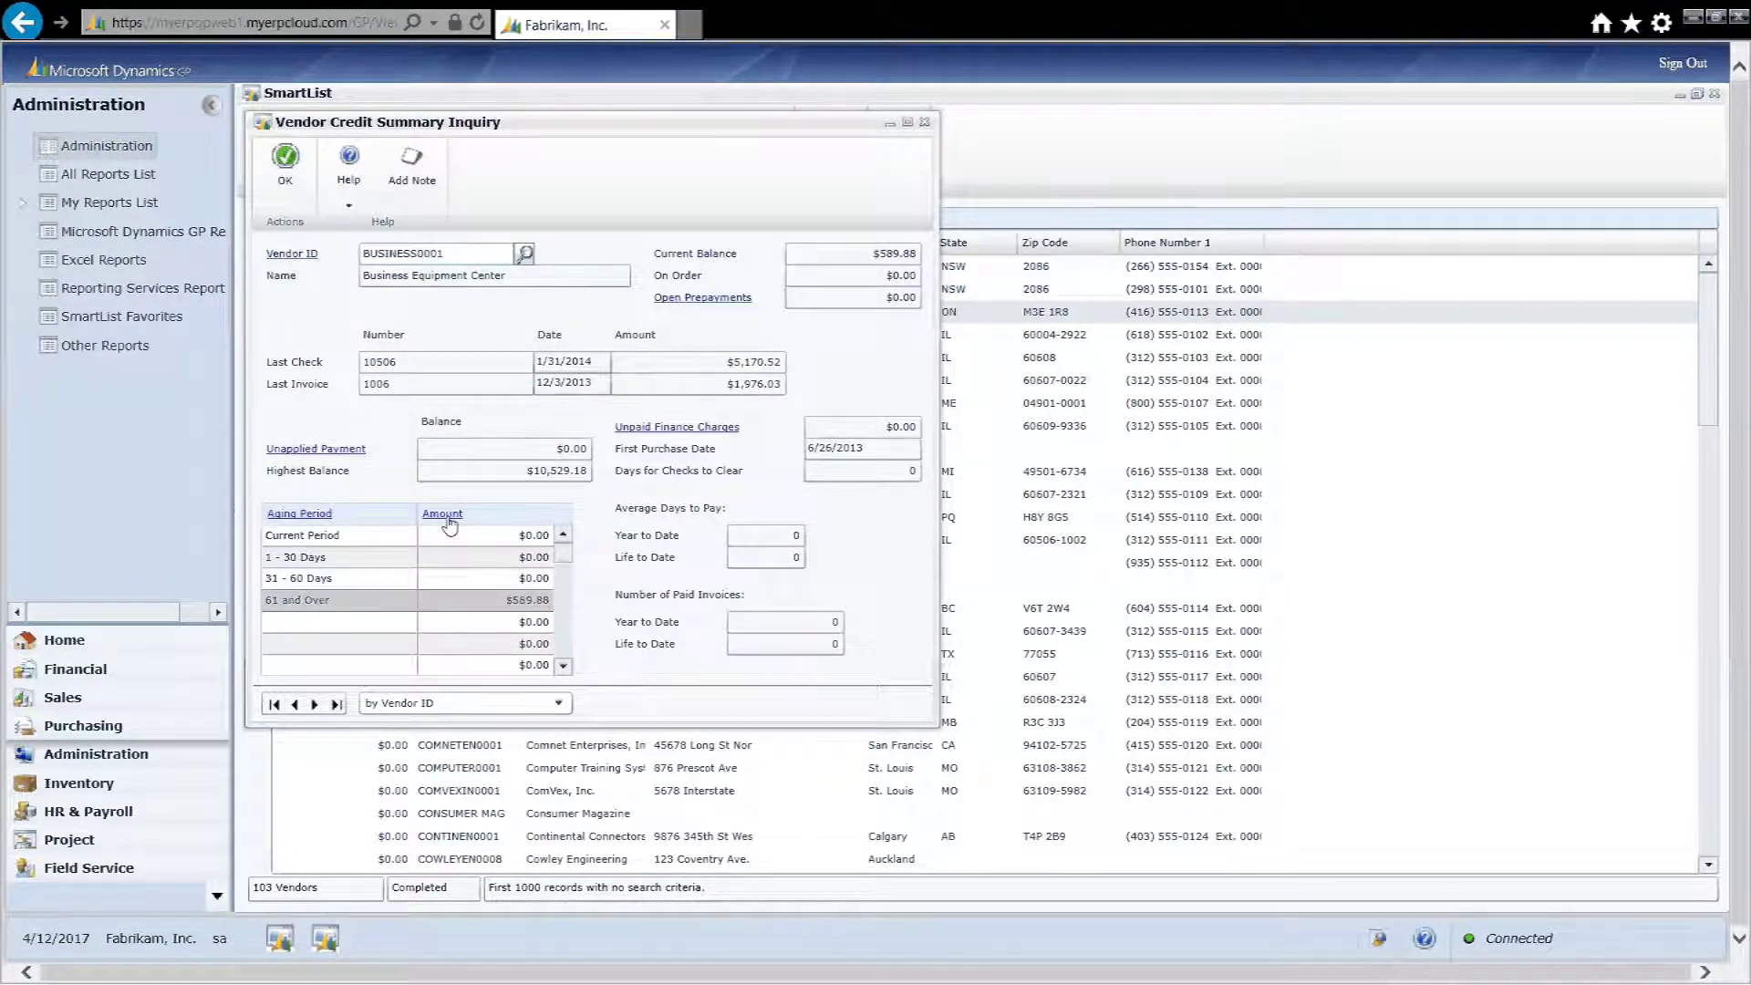
{"action": "left_click", "coordinate": [446, 524]}
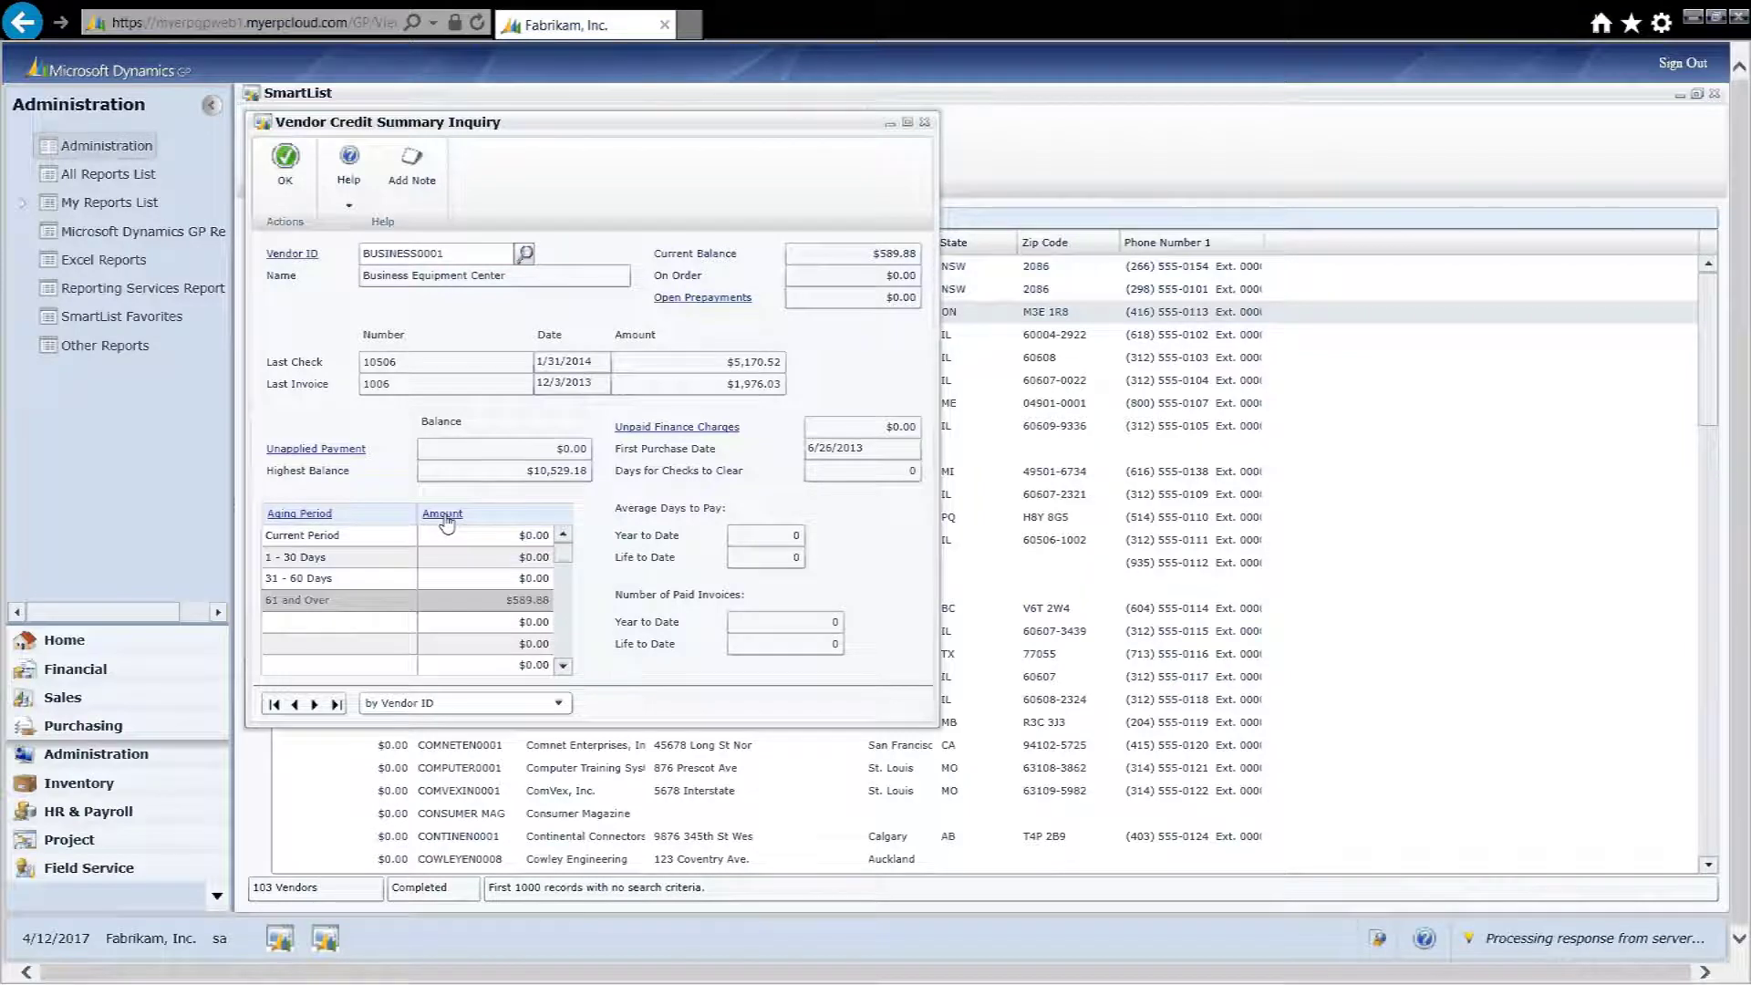
{"action": "left_click", "coordinate": [1007, 146]}
{"action": "left_click", "coordinate": [924, 123]}
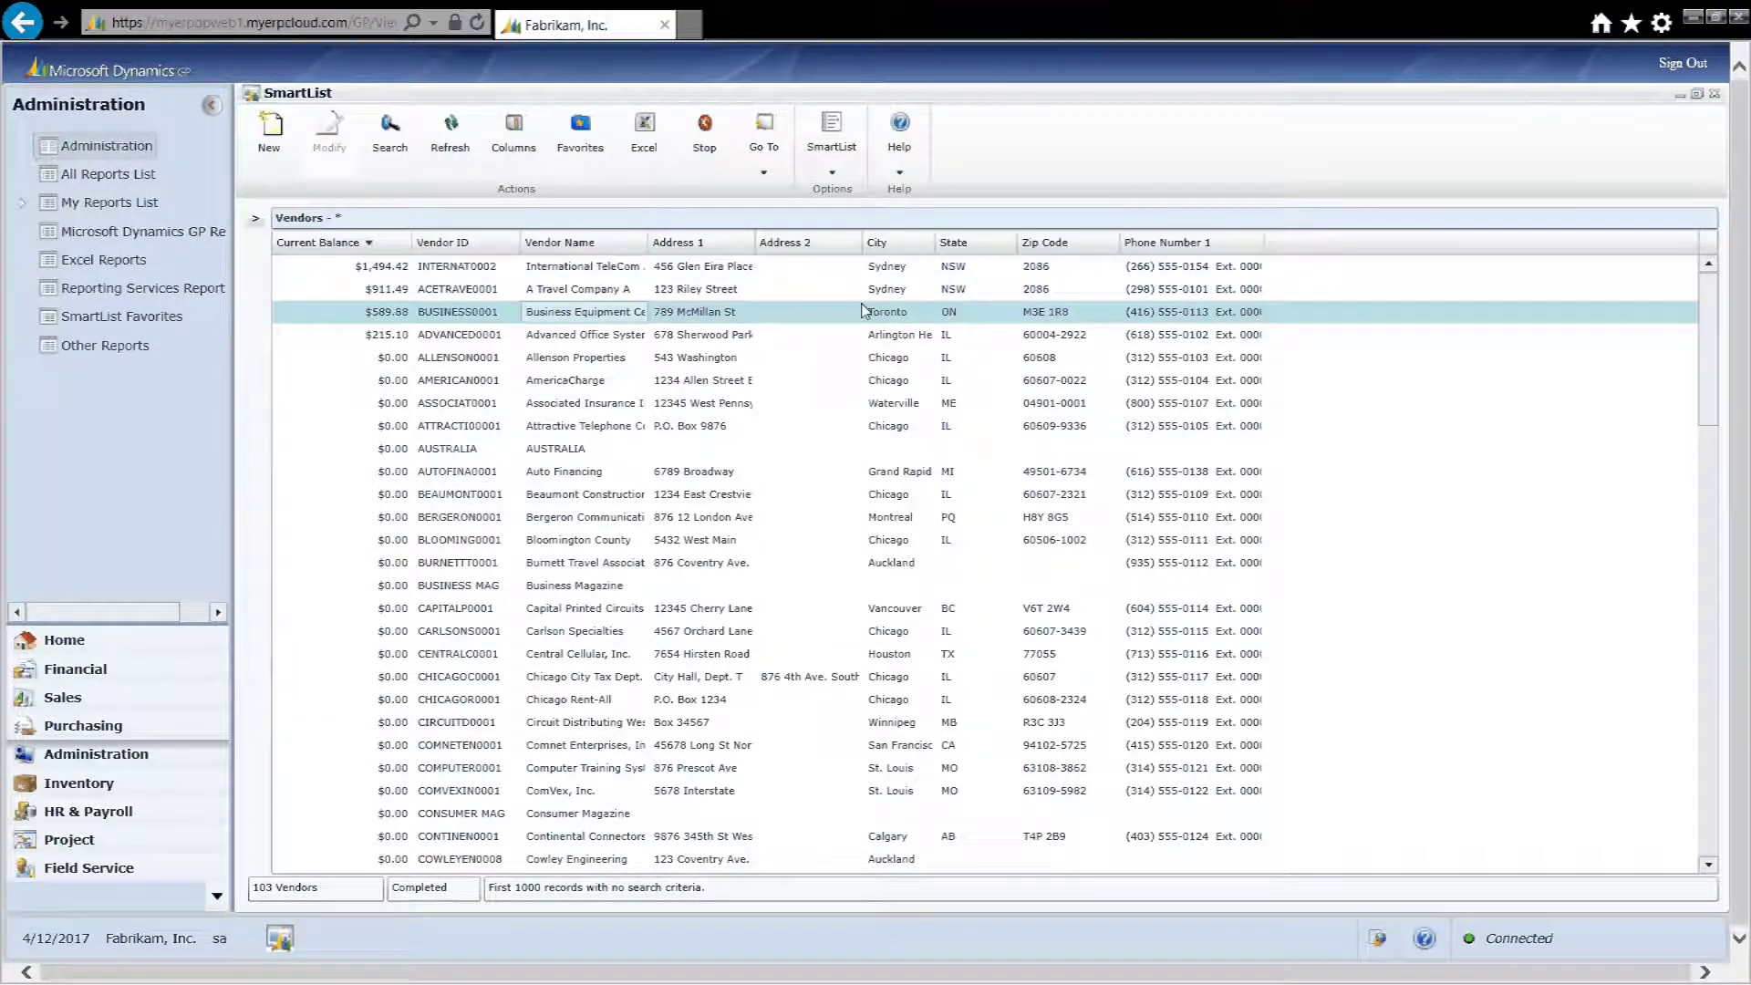
Save the list as favorite 'Vendors with Current Balance', visible to System.
{"action": "left_click", "coordinate": [582, 139]}
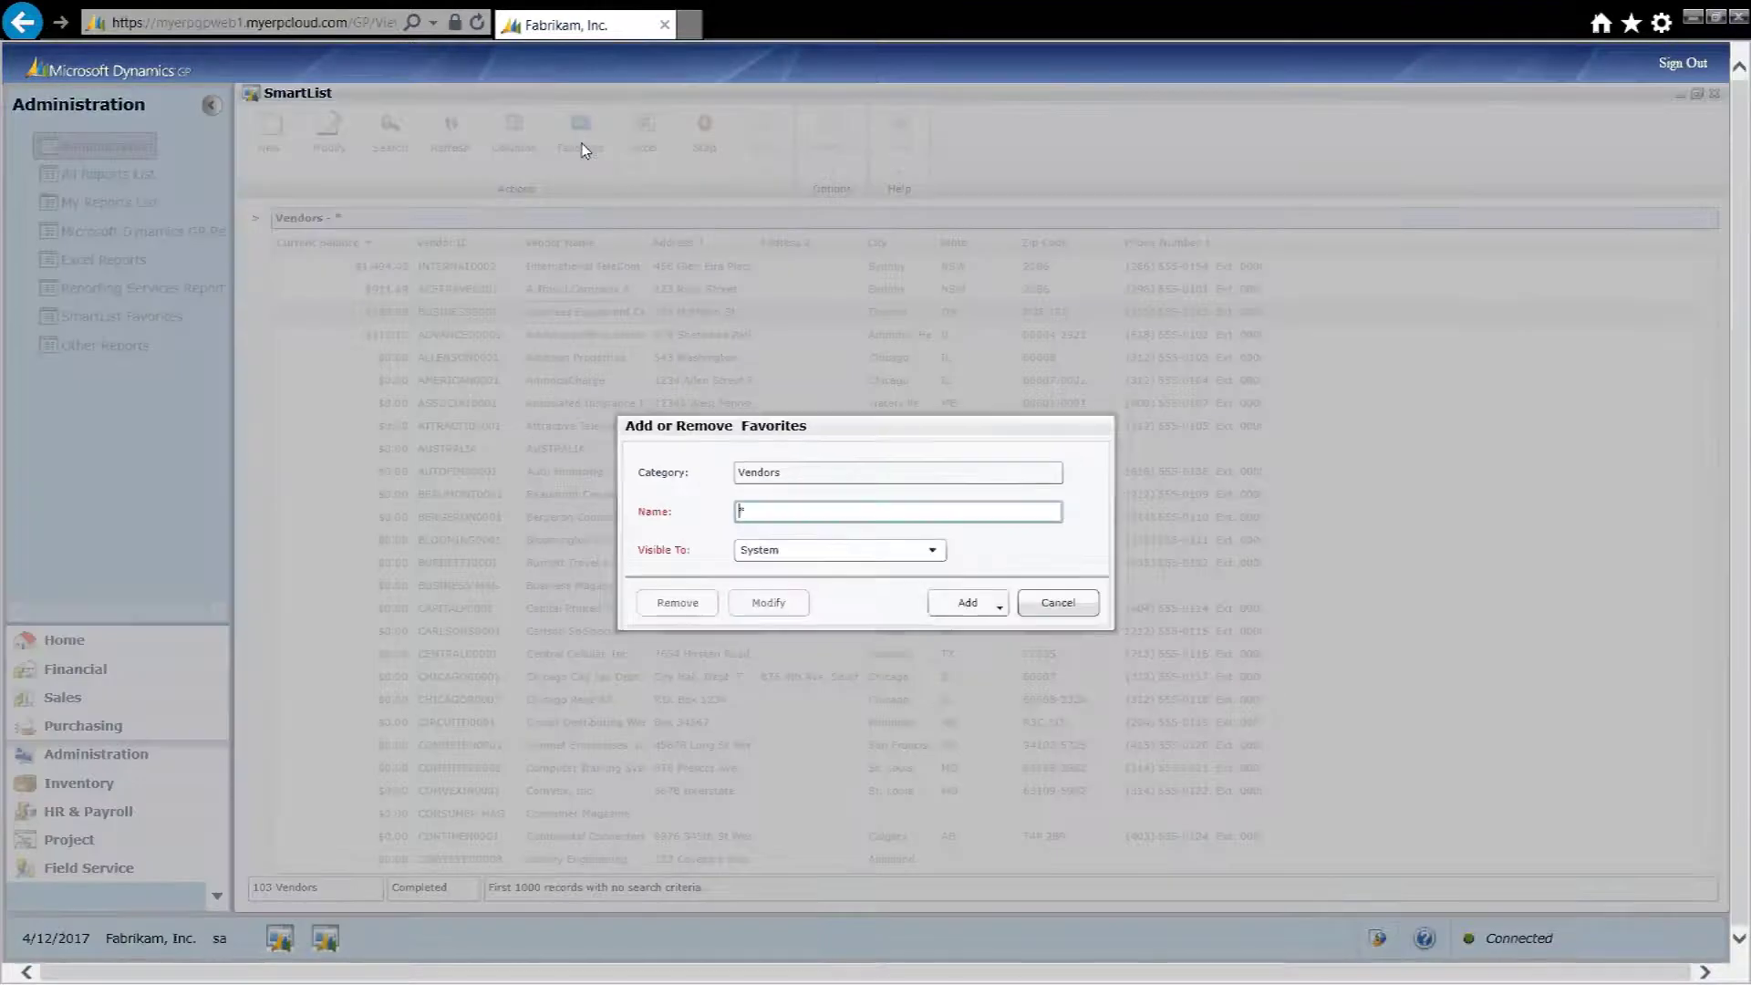
{"action": "left_click", "coordinate": [761, 514]}
{"action": "type", "text": "Vendors with Current Balance"}
{"action": "key", "text": "Tab"}
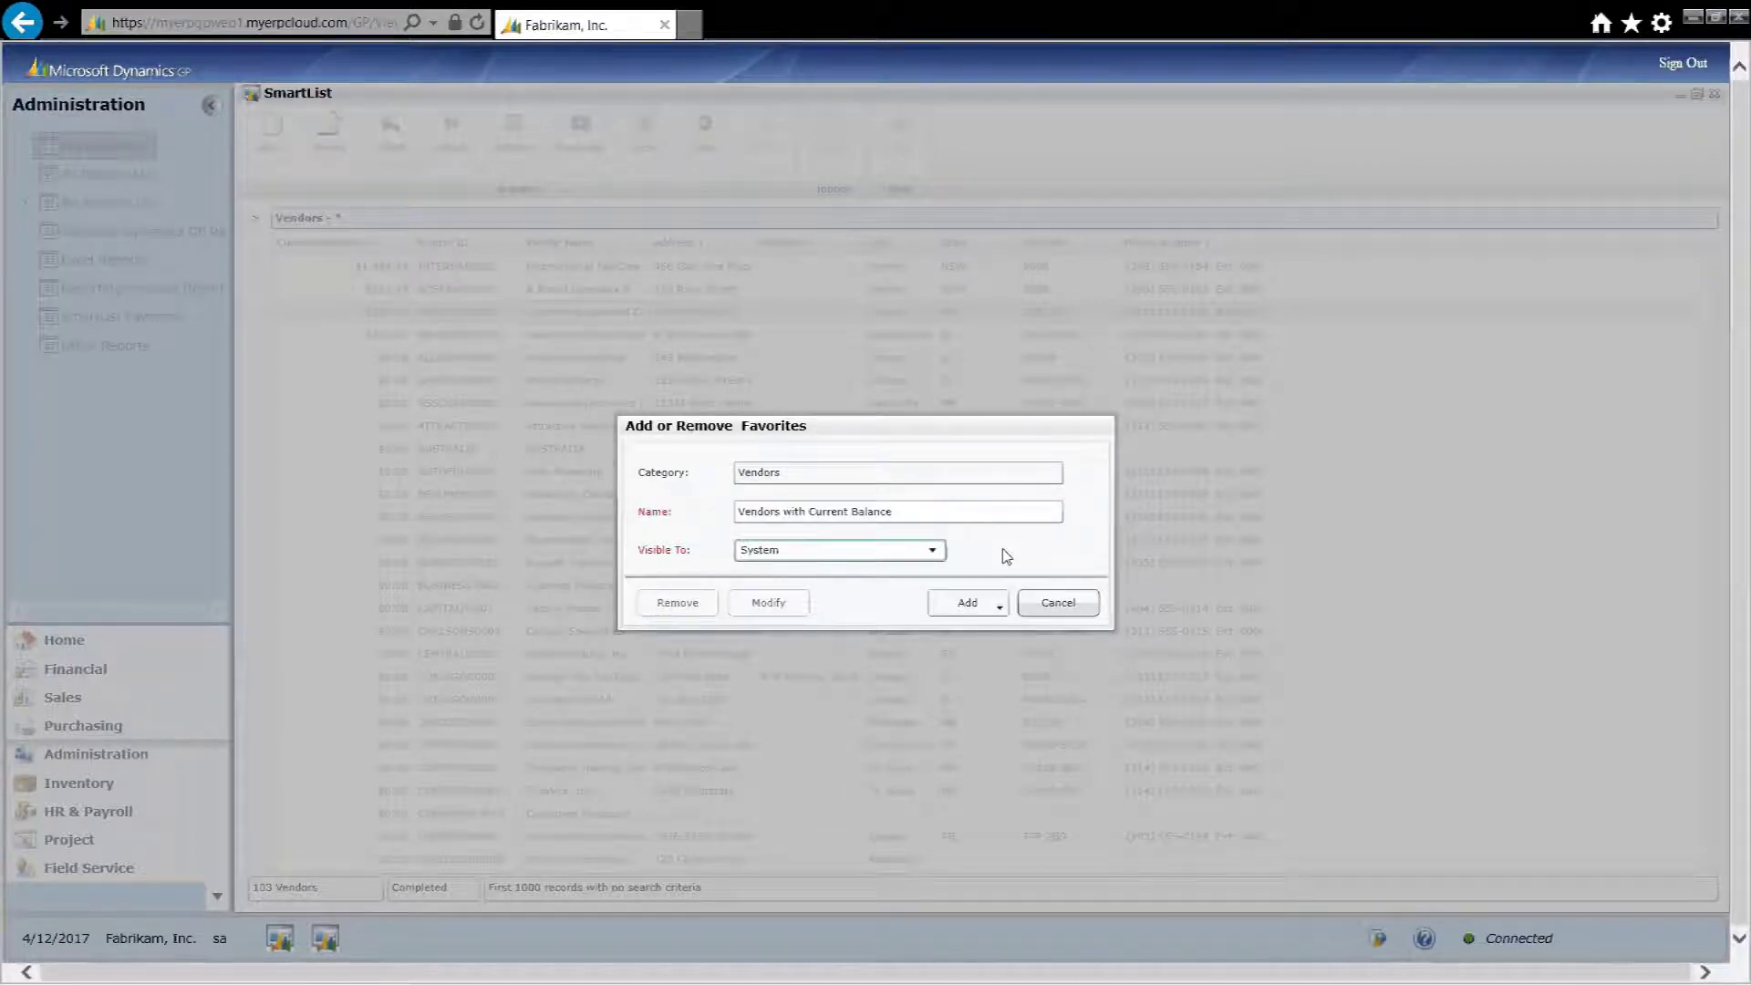
{"action": "left_click", "coordinate": [934, 552]}
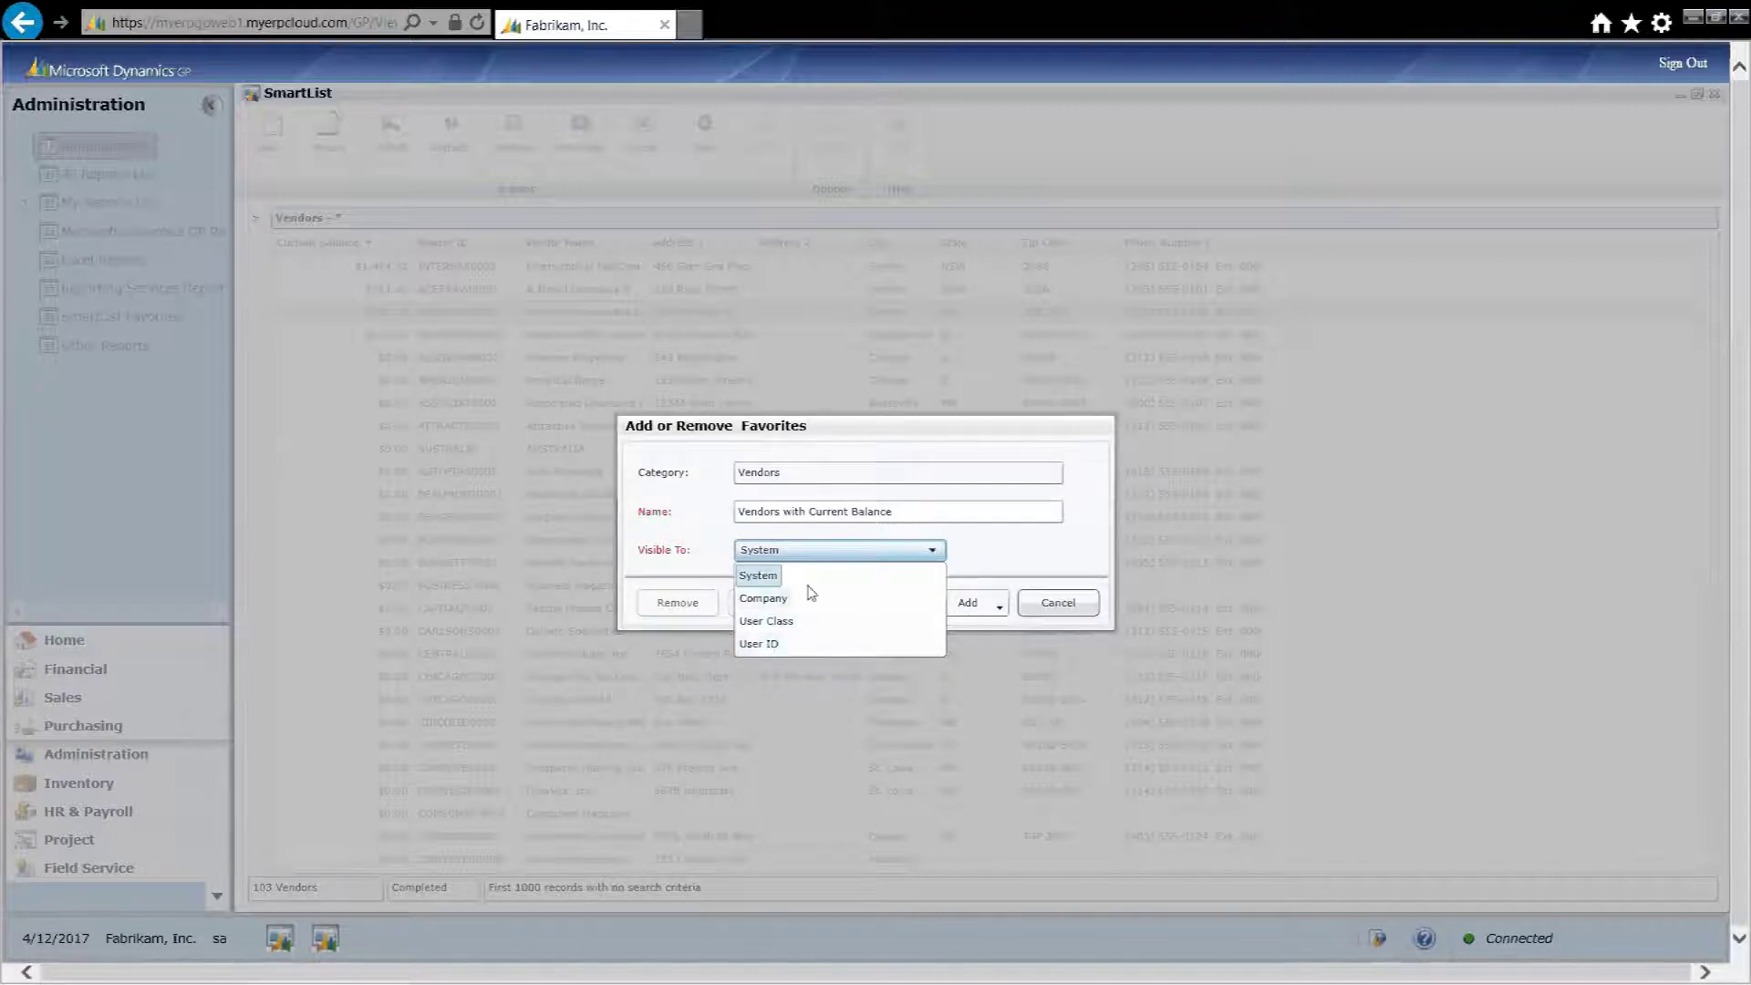
{"action": "left_click", "coordinate": [994, 563]}
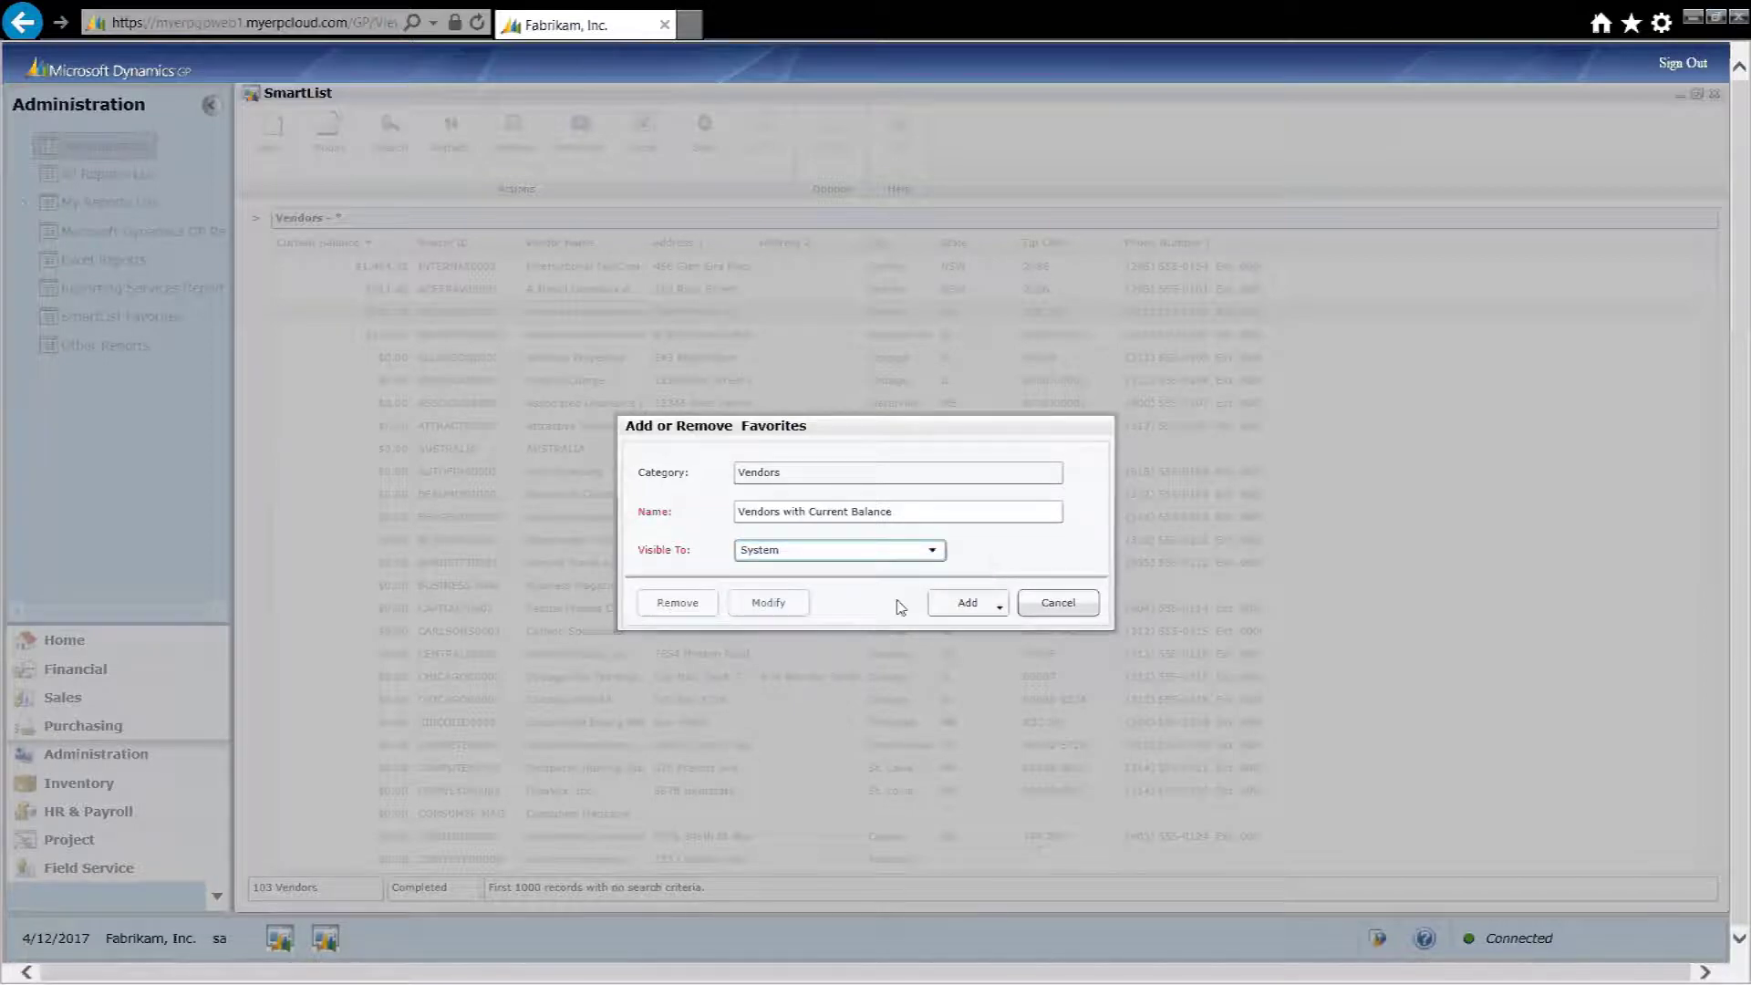
{"action": "left_click", "coordinate": [962, 606]}
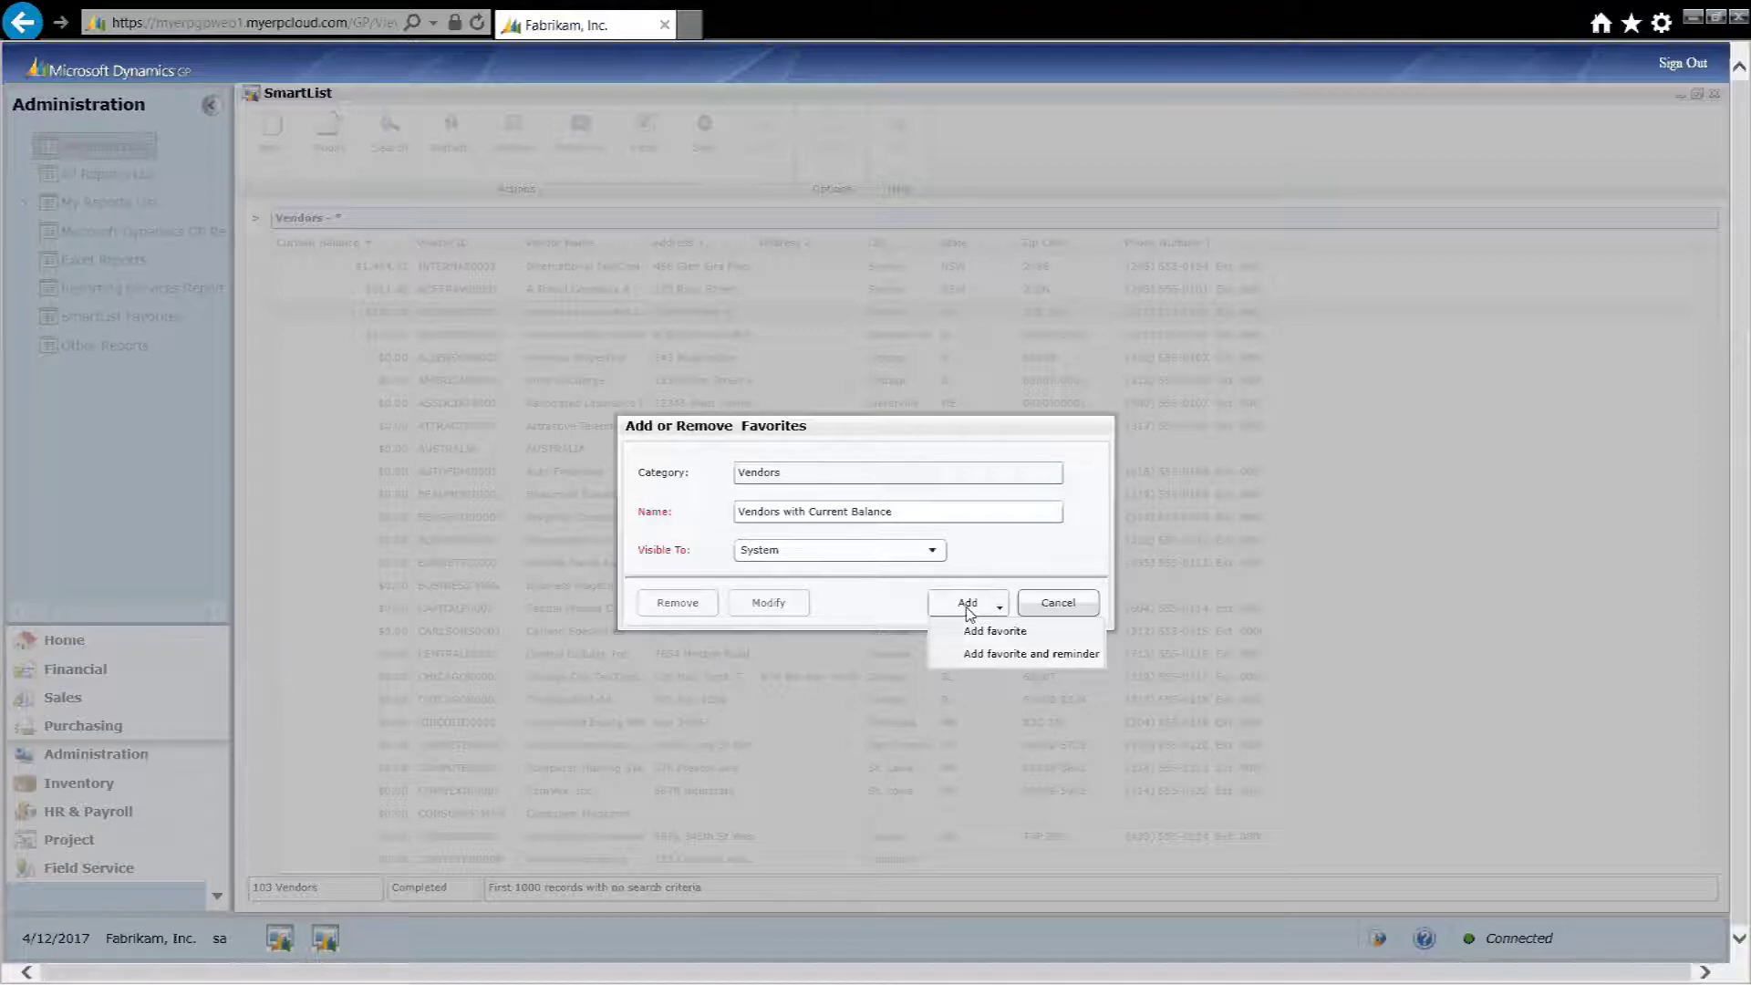
{"action": "left_click", "coordinate": [983, 636]}
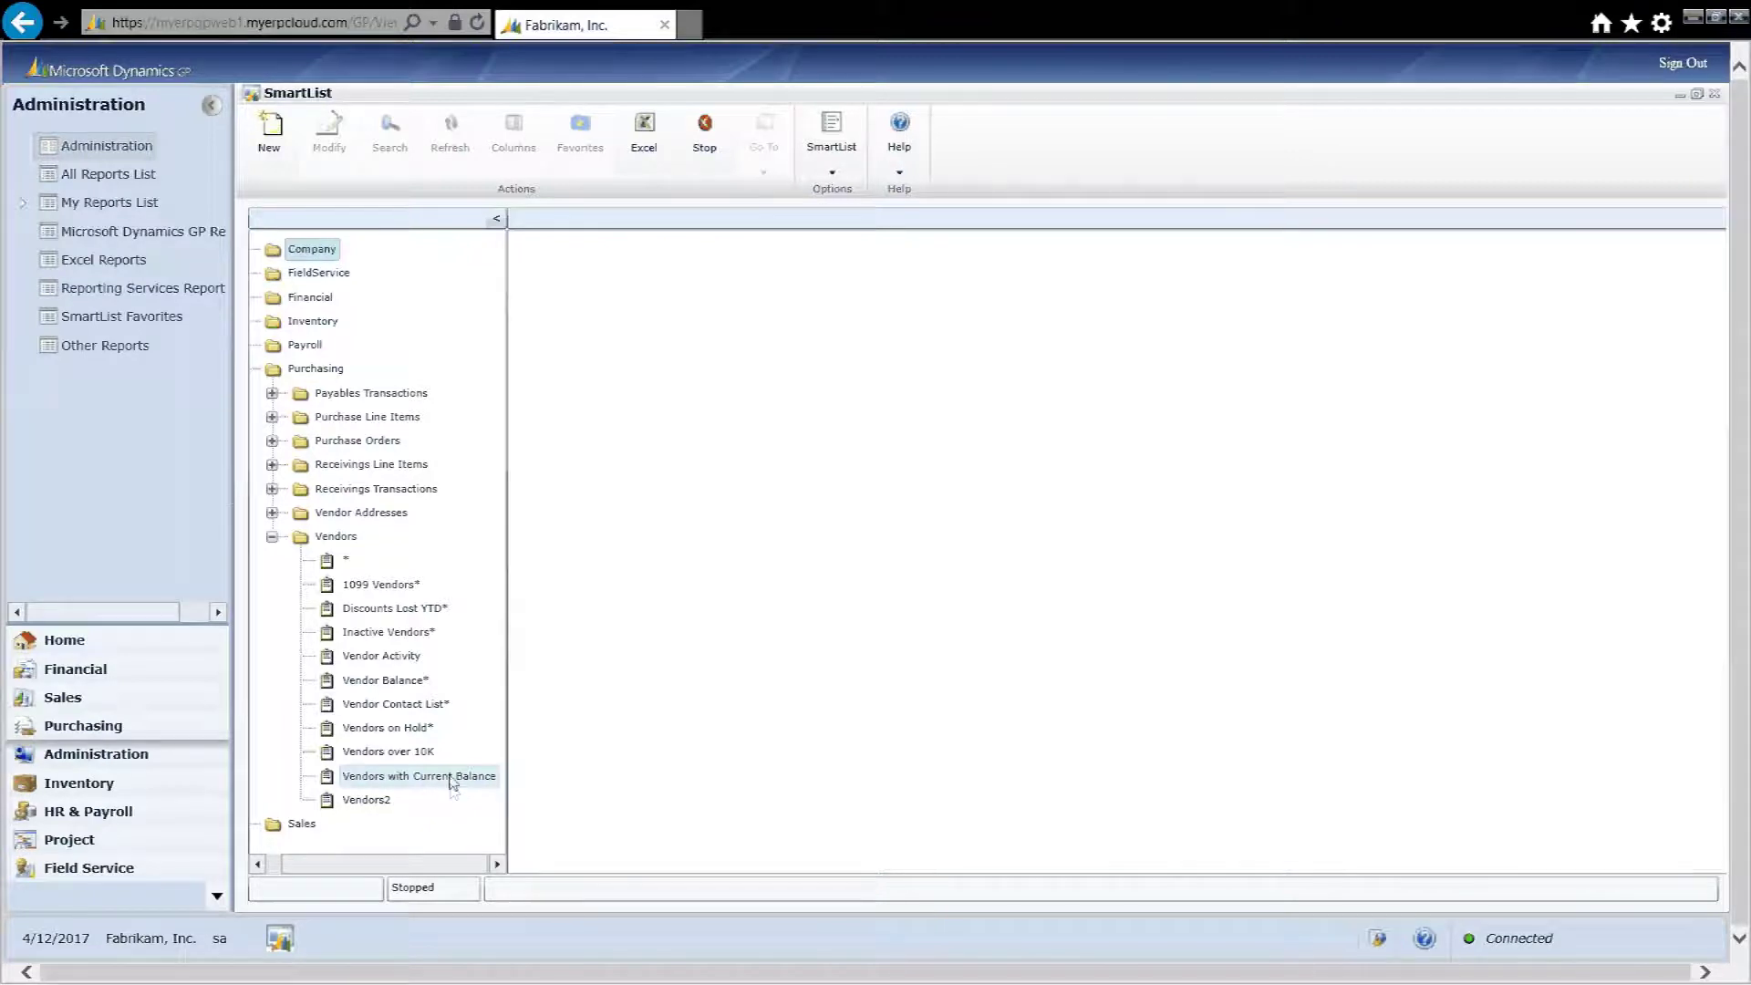
Open the Vendors with Current Balance favorite and export it to Excel.
{"action": "left_click", "coordinate": [448, 778]}
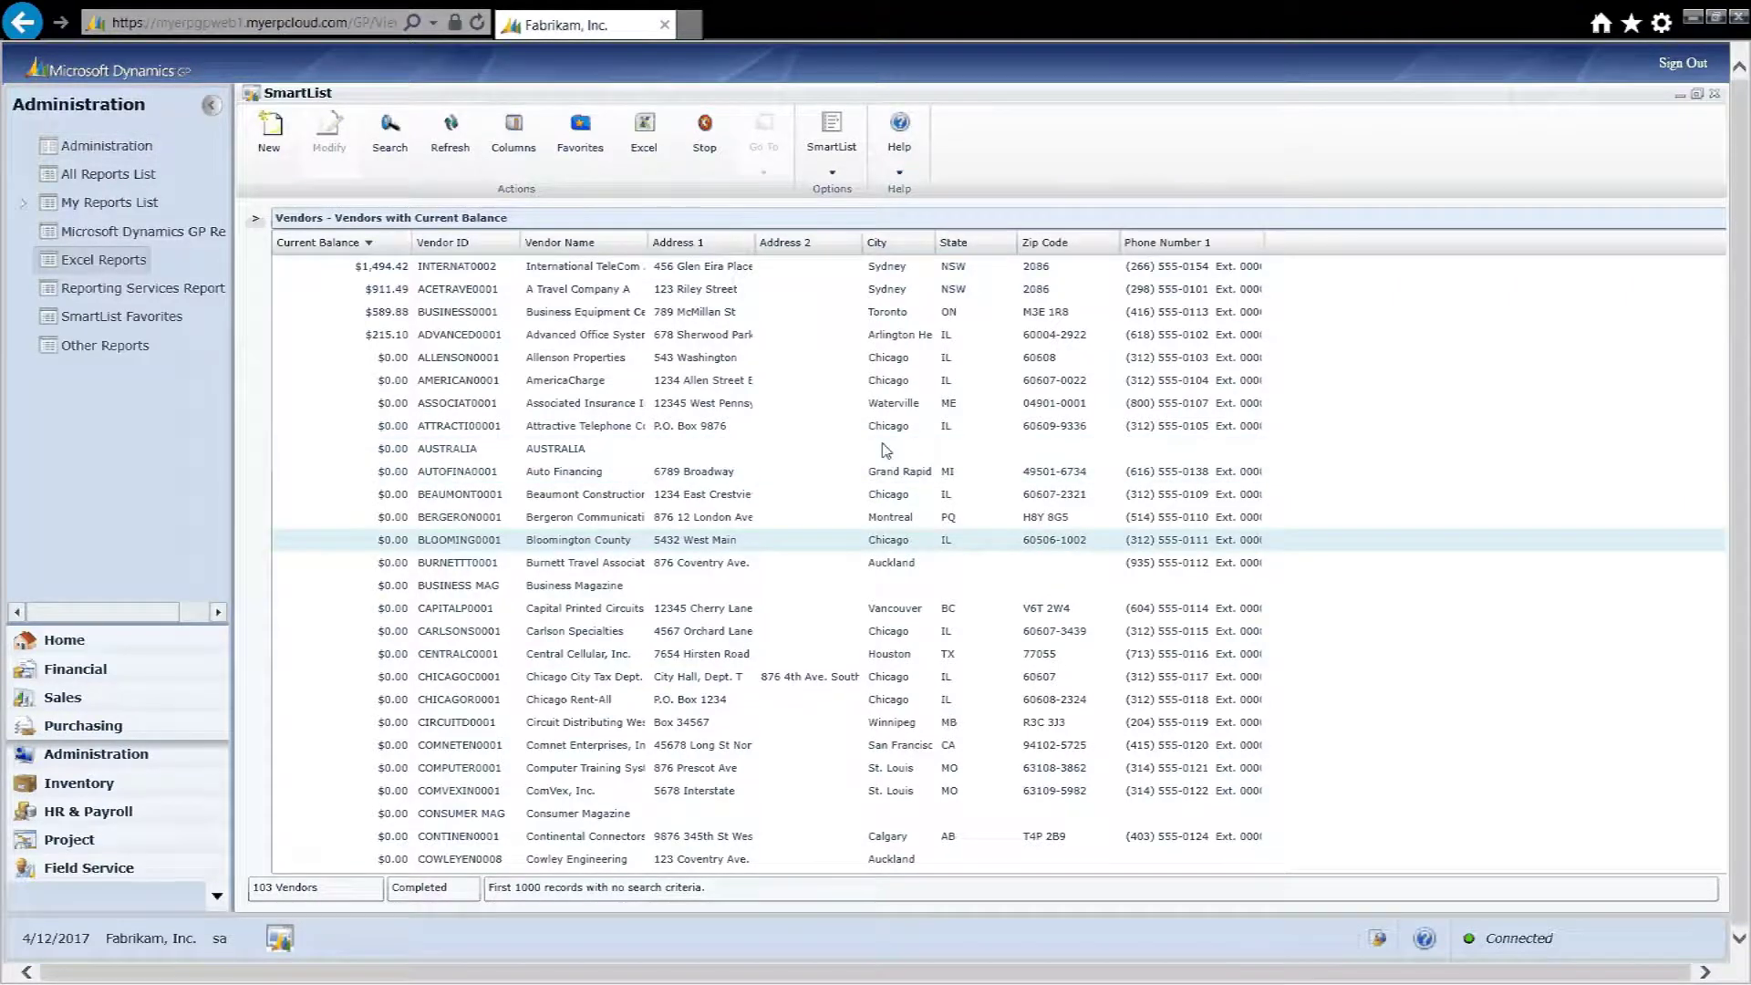
{"action": "left_click", "coordinate": [644, 132]}
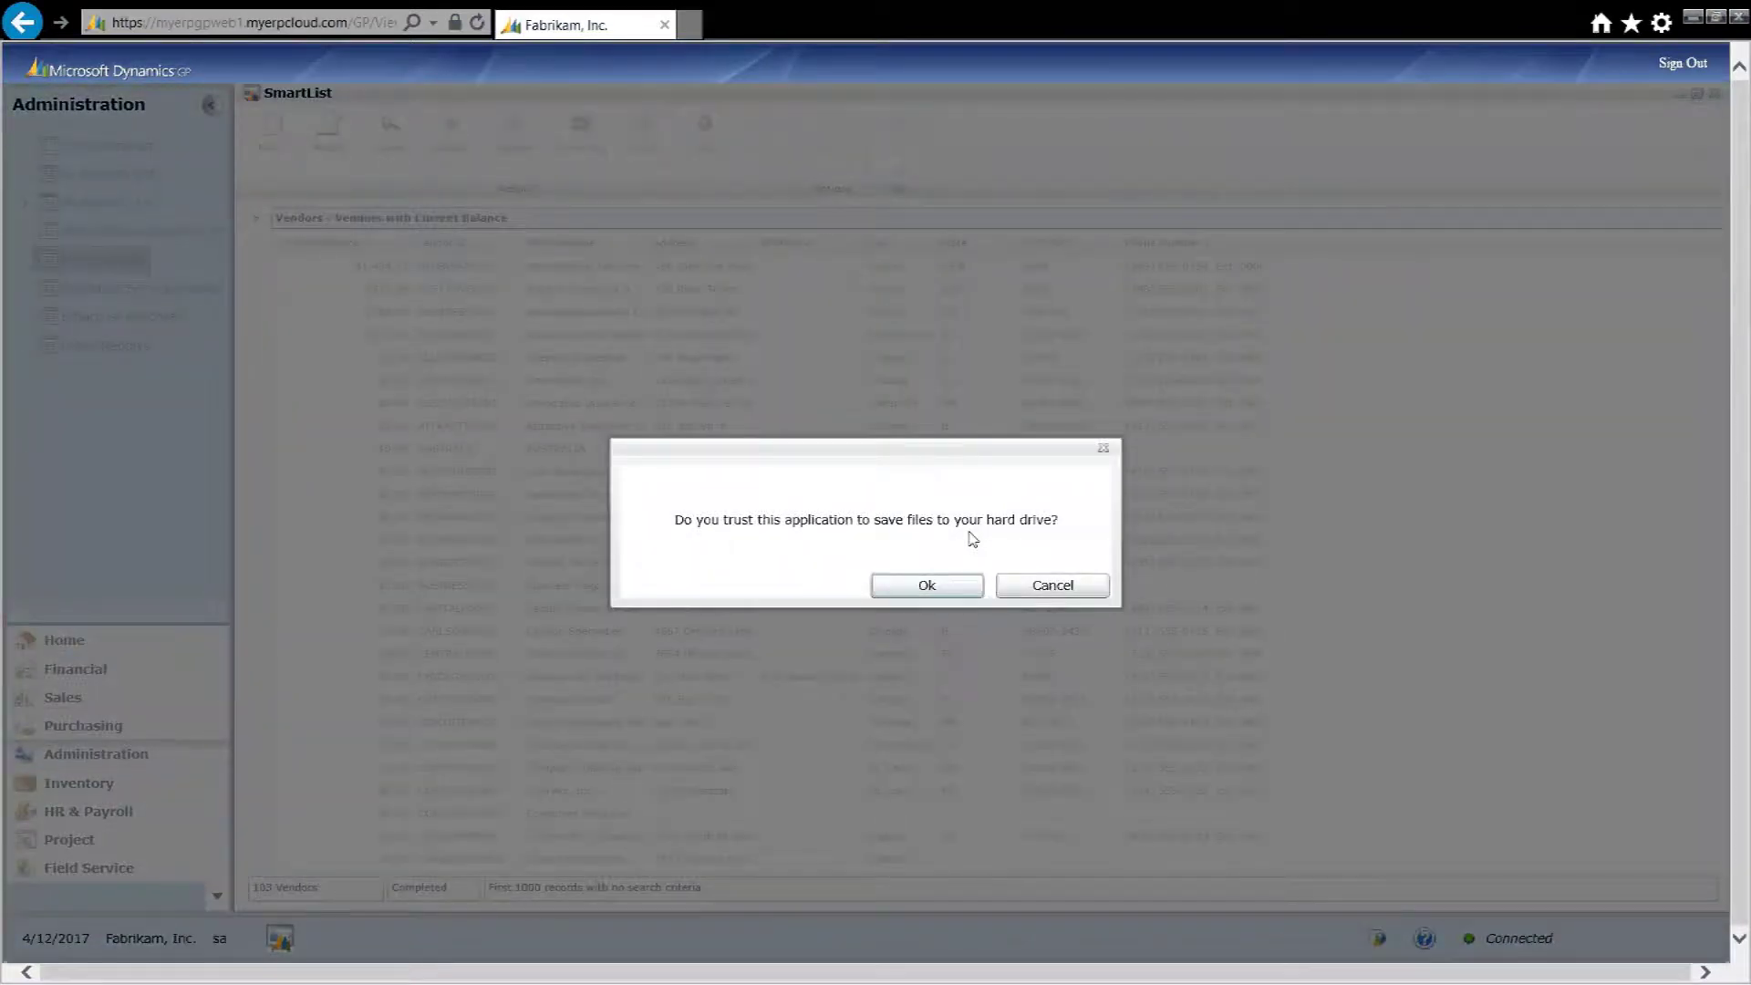
Accept the trust and download prompts and save 20131022-93551.XLSX in My Documents.
{"action": "left_click", "coordinate": [926, 585]}
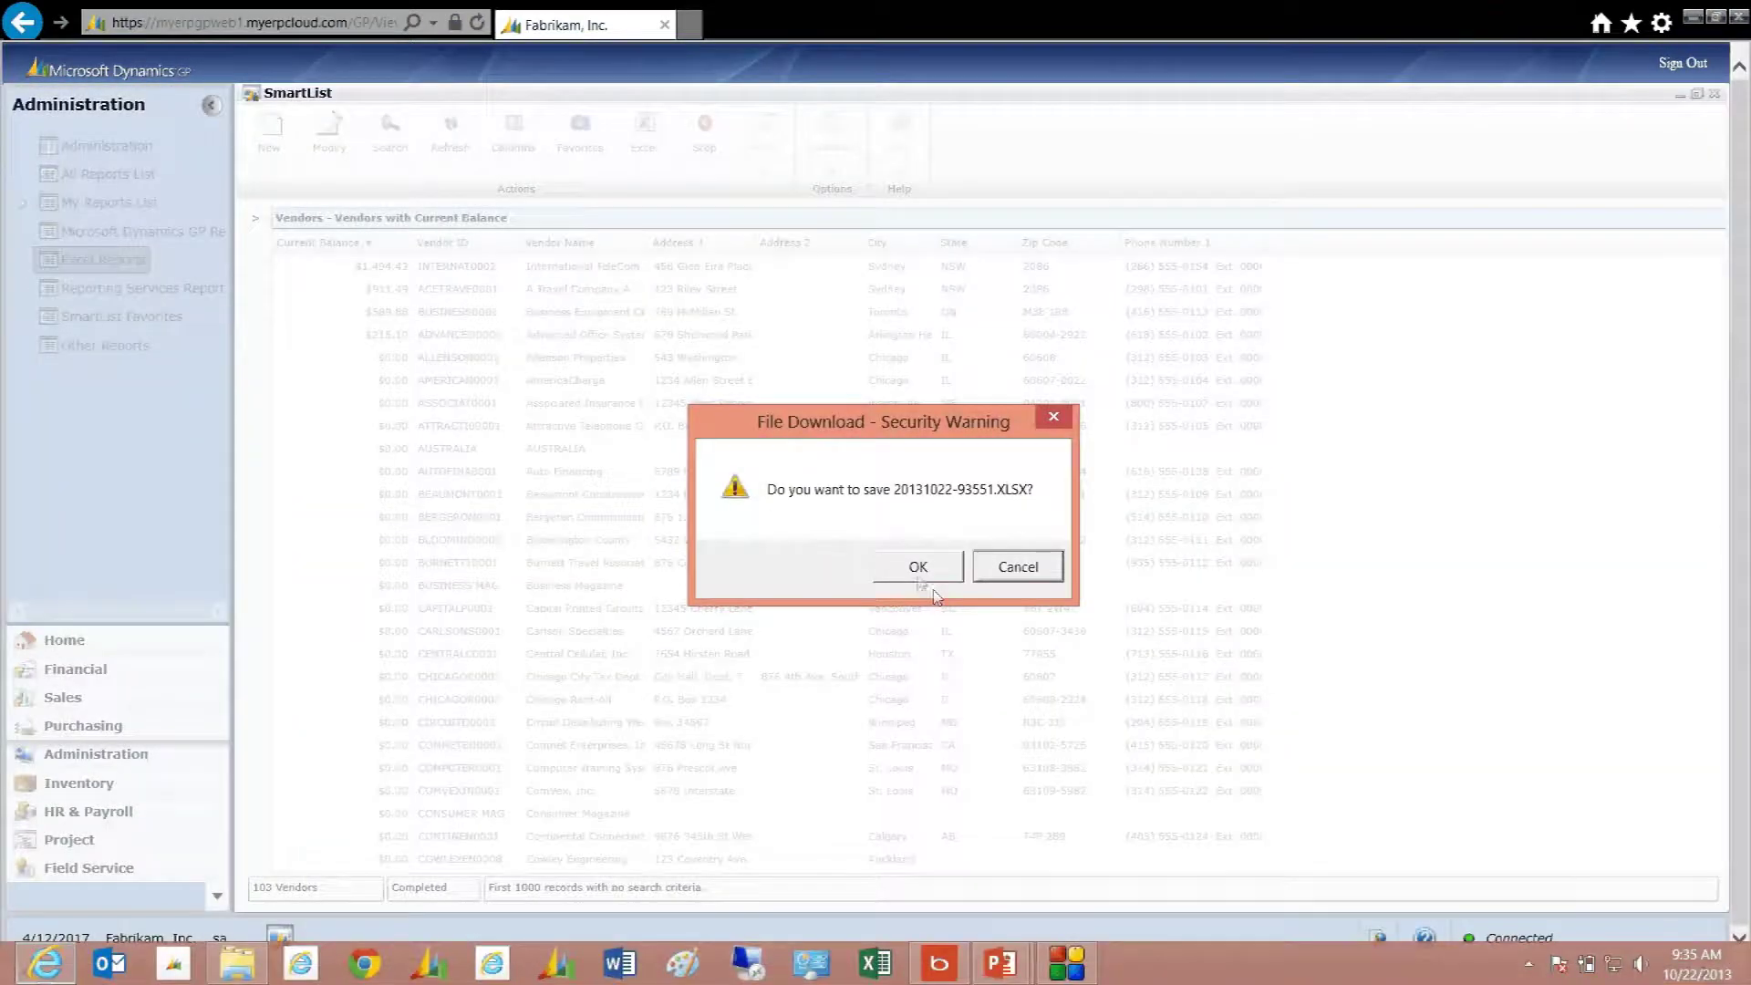
{"action": "left_click", "coordinate": [913, 569]}
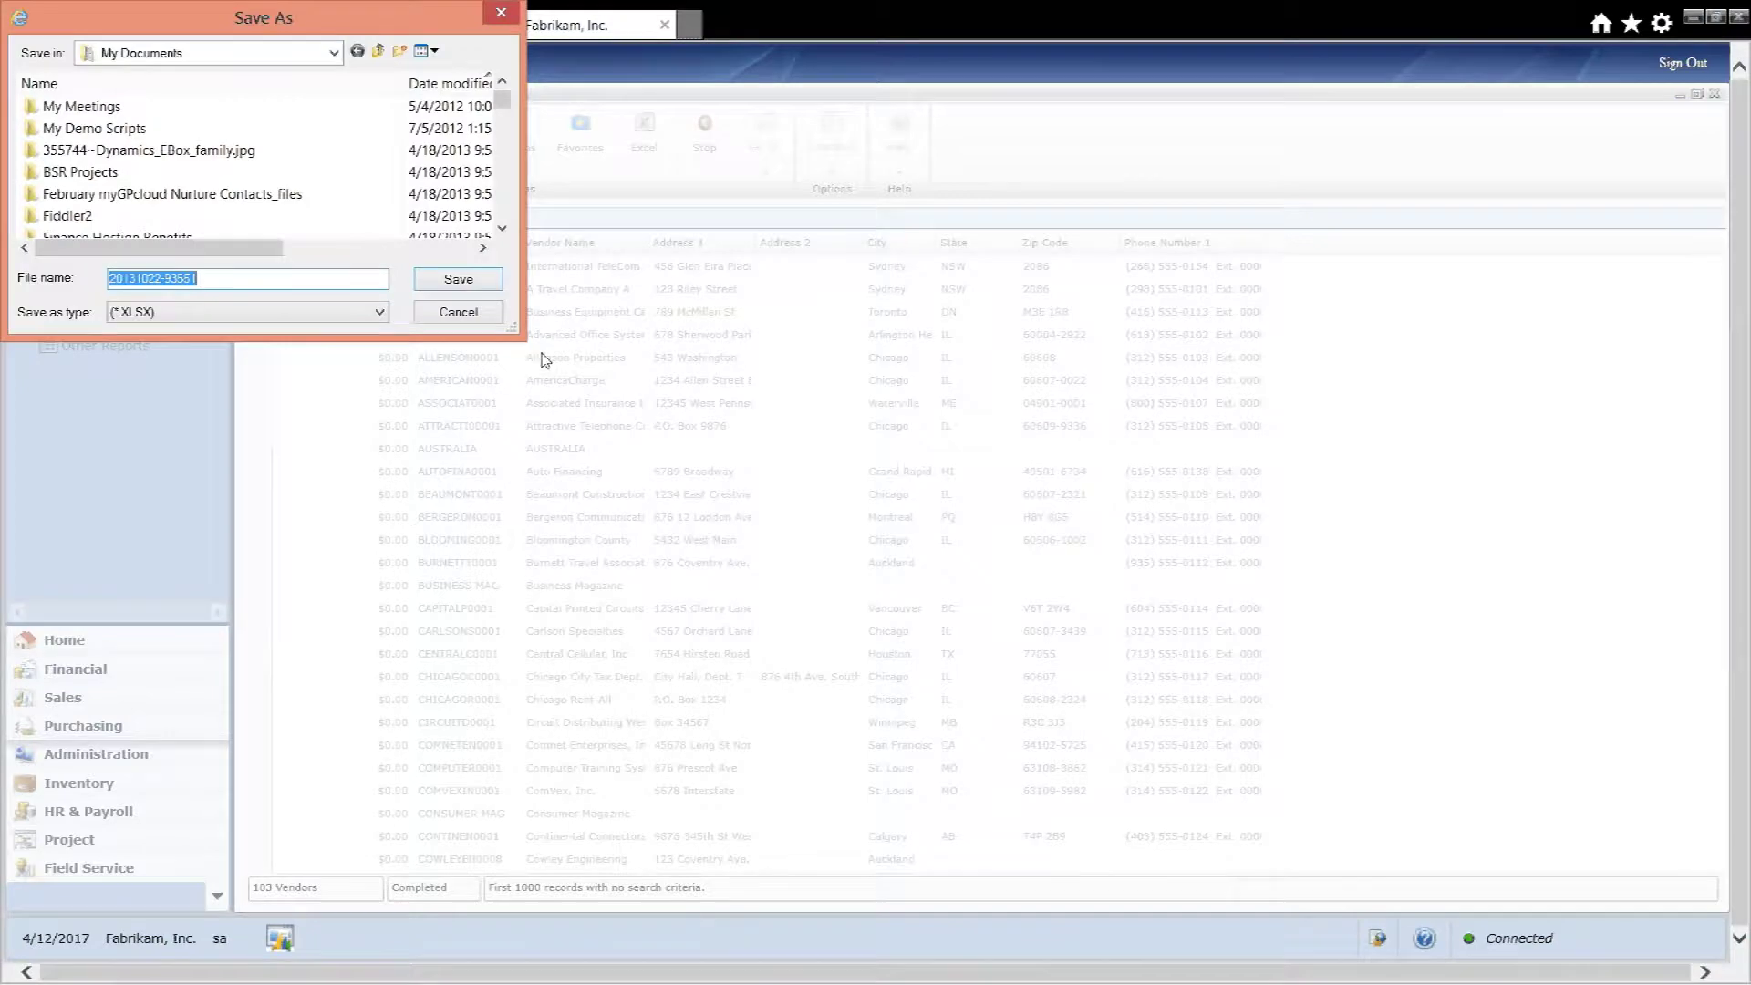
{"action": "left_click", "coordinate": [444, 283]}
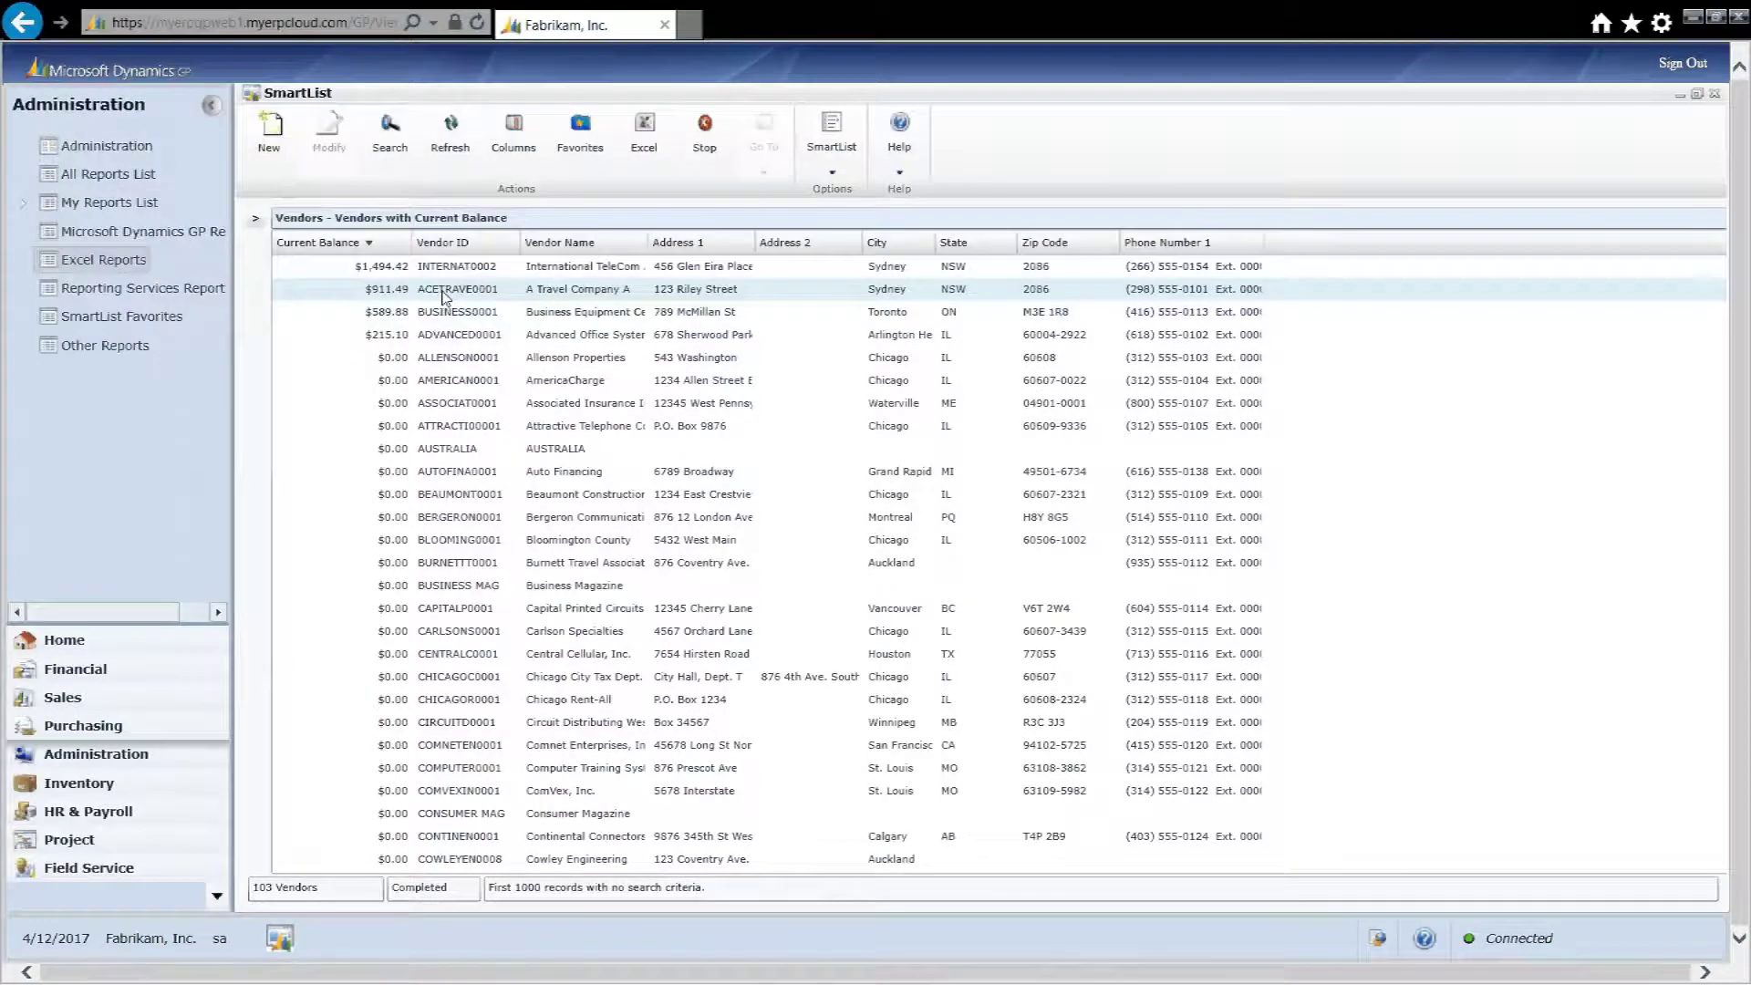